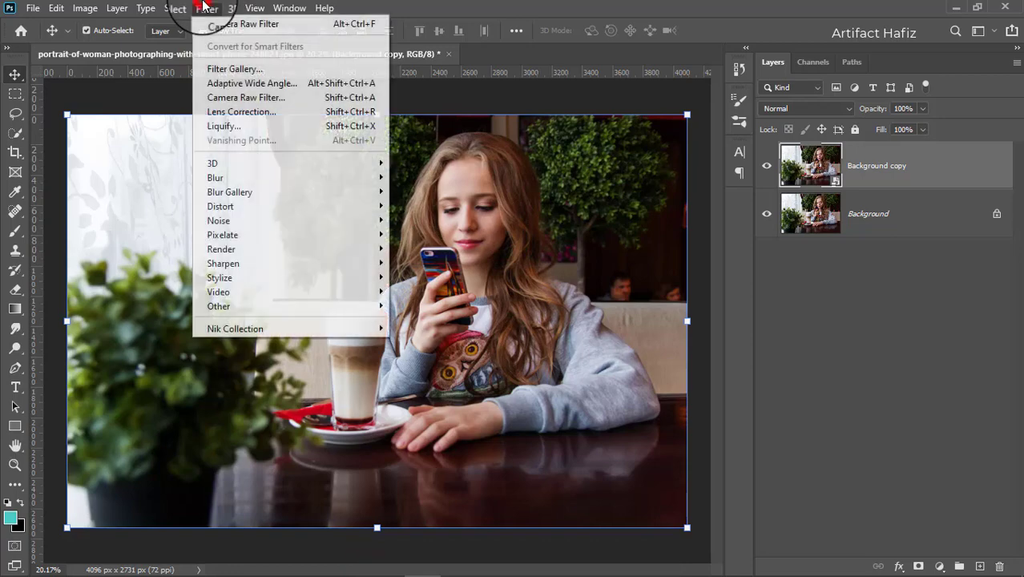
Step: Open the Camera Raw filter on the Background copy layer and set Temperature to -3 and Tint to +6
{"action": "left_click", "coordinate": [244, 100]}
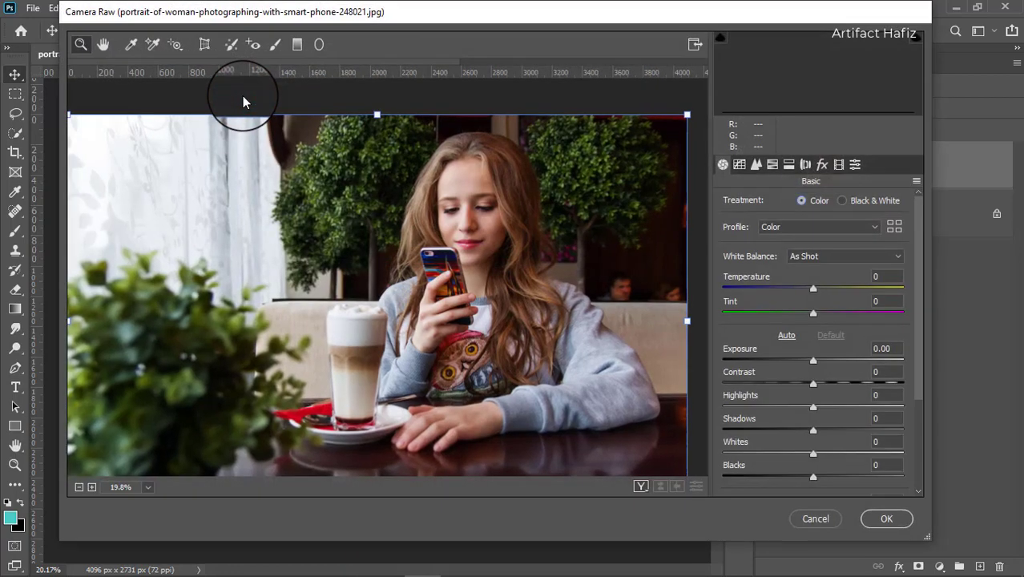
{"action": "scroll", "coordinate": [765, 353], "scroll_direction": "down", "scroll_amount": 1}
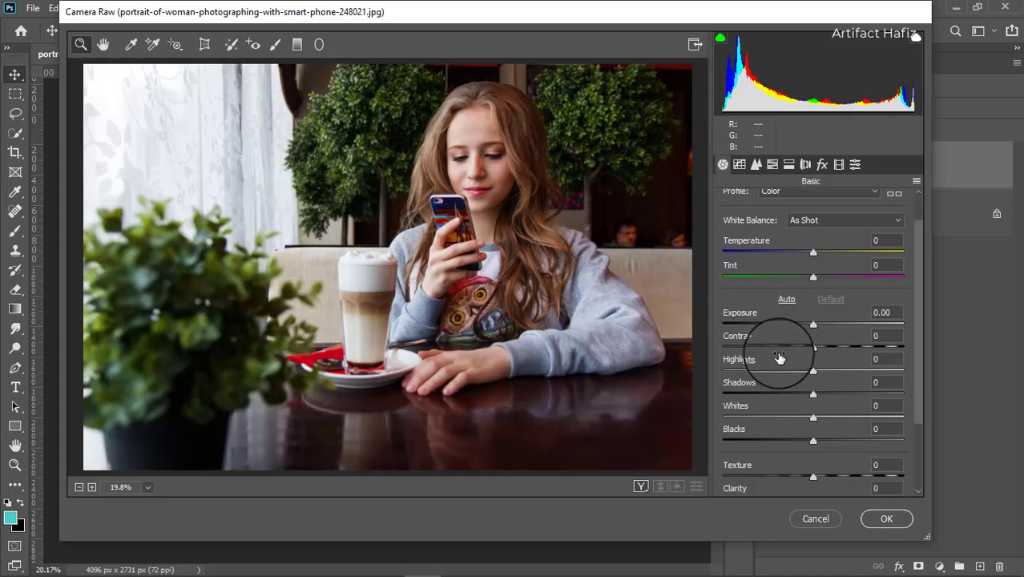
{"action": "left_click_drag", "start_coordinate": [809, 256], "coordinate": [817, 282]}
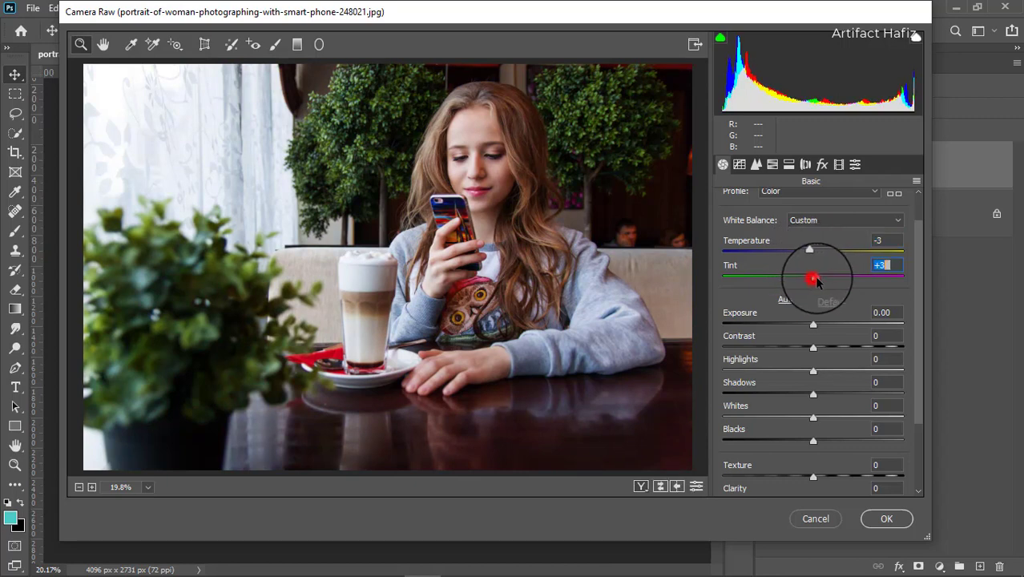
Step: Set the basic tones to Contrast +41, Highlights -89, Shadows +43, Whites -72 and Blacks +48
{"action": "scroll", "coordinate": [807, 358], "scroll_direction": "down", "scroll_amount": 1}
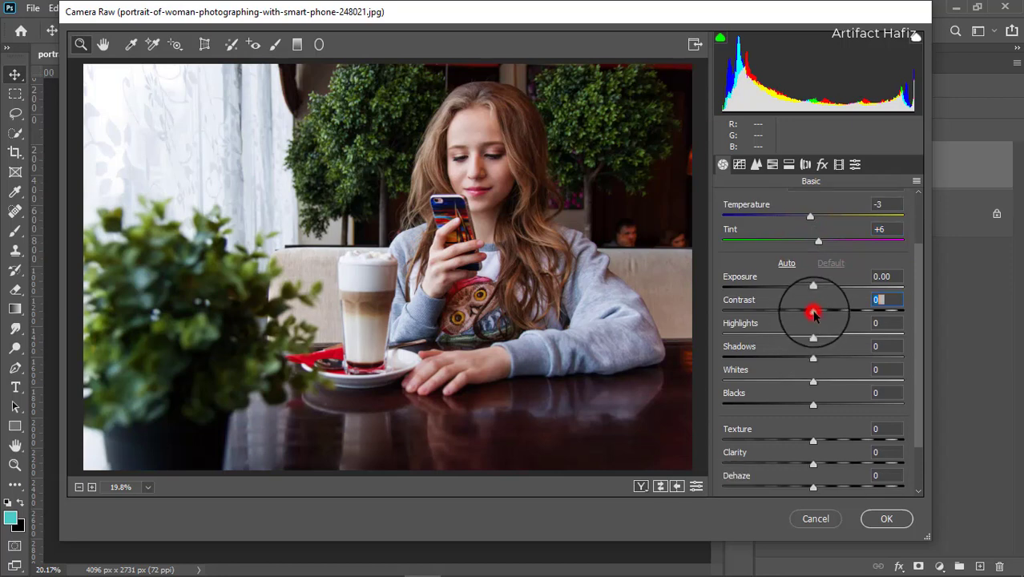
{"action": "left_click_drag", "start_coordinate": [814, 314], "coordinate": [745, 337]}
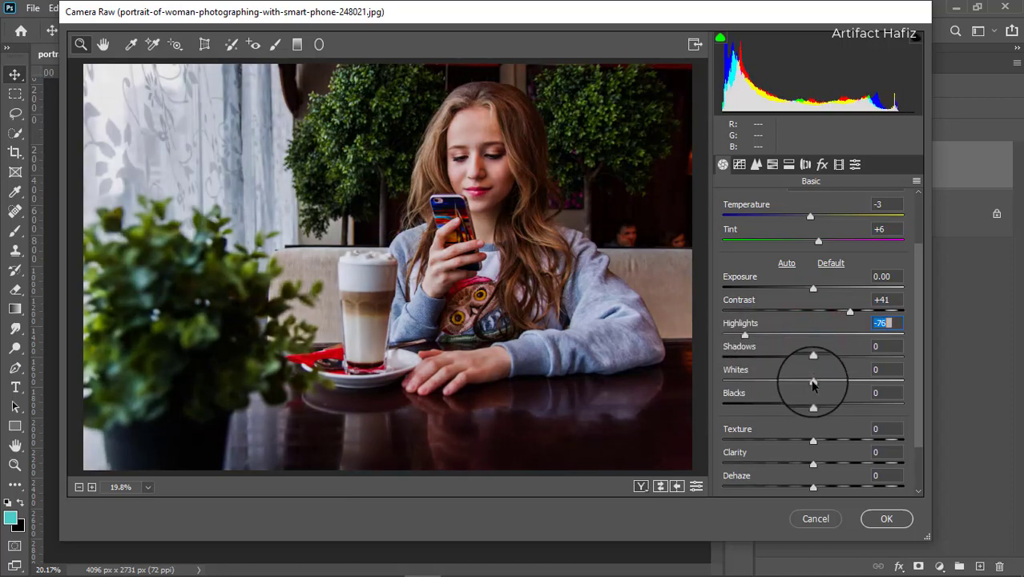
{"action": "left_click_drag", "start_coordinate": [813, 380], "coordinate": [776, 384]}
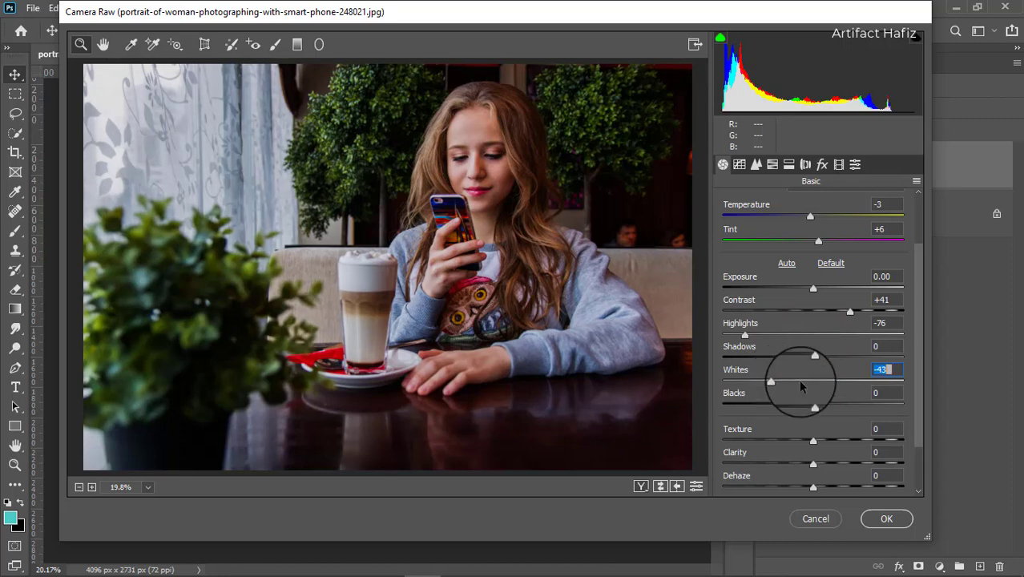
{"action": "left_click_drag", "start_coordinate": [810, 361], "coordinate": [852, 360]}
{"action": "left_click_drag", "start_coordinate": [811, 407], "coordinate": [857, 405]}
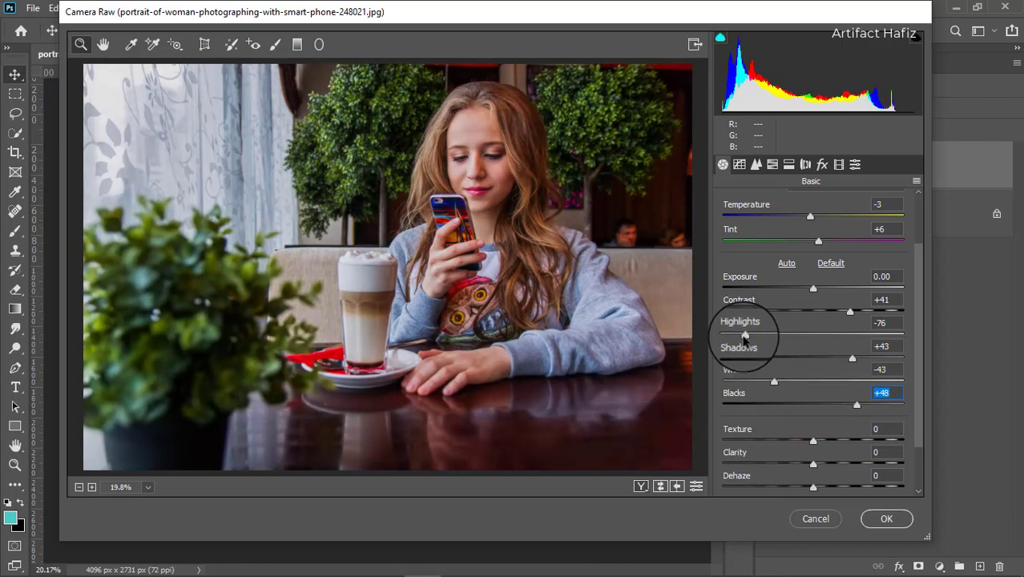
{"action": "left_click_drag", "start_coordinate": [745, 335], "coordinate": [733, 336]}
{"action": "left_click_drag", "start_coordinate": [777, 382], "coordinate": [754, 382]}
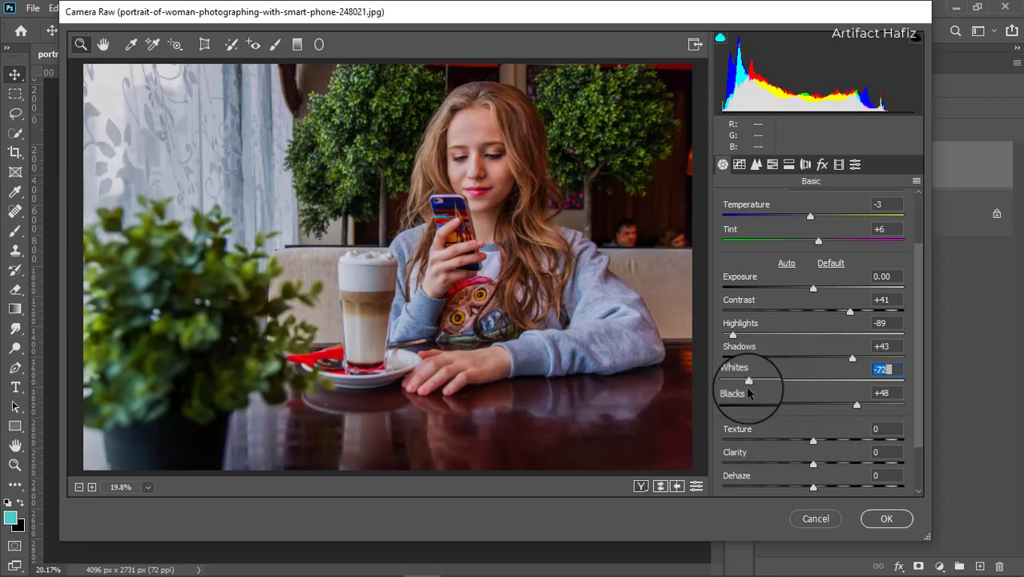
Step: Set Clarity to +15, Vibrance to -19 and Saturation to -7
{"action": "scroll", "coordinate": [780, 376], "scroll_direction": "down", "scroll_amount": 2}
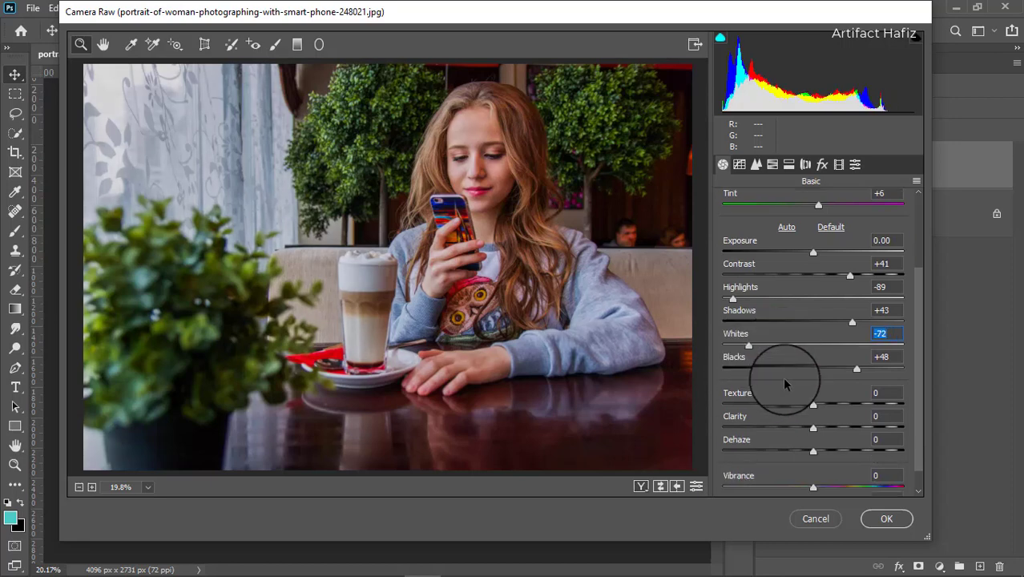
{"action": "left_click_drag", "start_coordinate": [812, 400], "coordinate": [842, 405]}
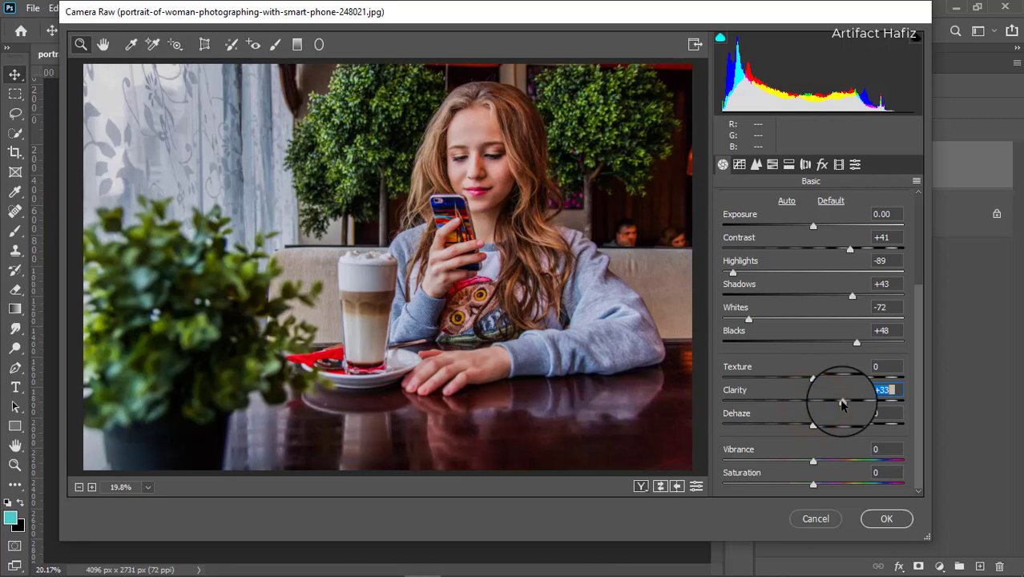
{"action": "left_click_drag", "start_coordinate": [842, 405], "coordinate": [825, 408]}
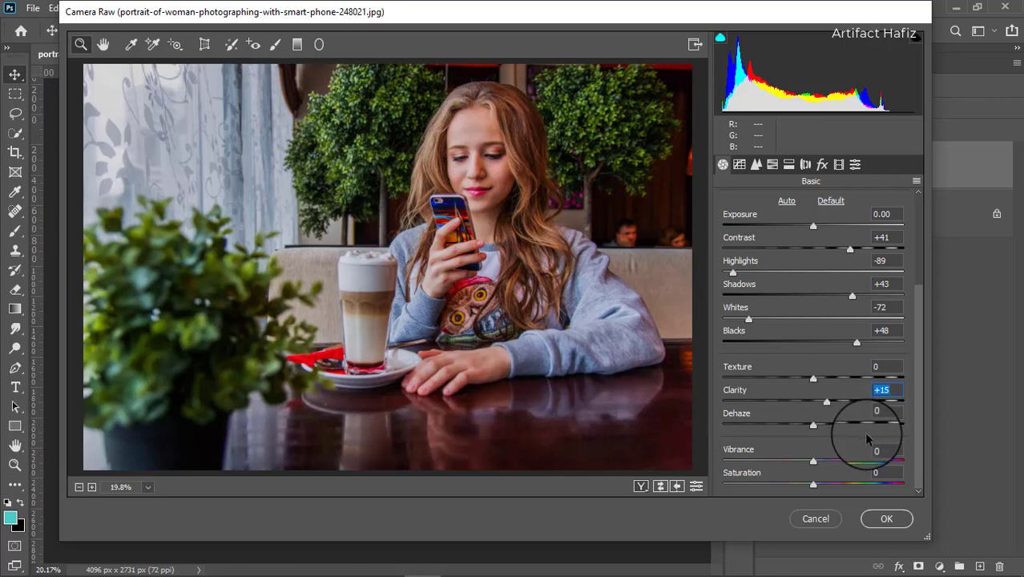
{"action": "left_click_drag", "start_coordinate": [813, 463], "coordinate": [808, 492]}
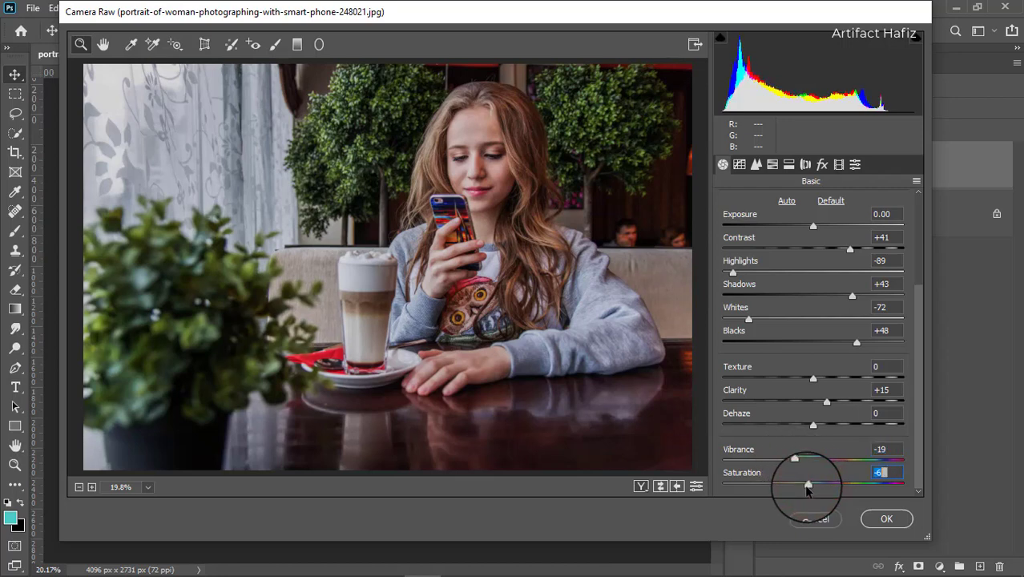
{"action": "left_click_drag", "start_coordinate": [807, 491], "coordinate": [805, 492]}
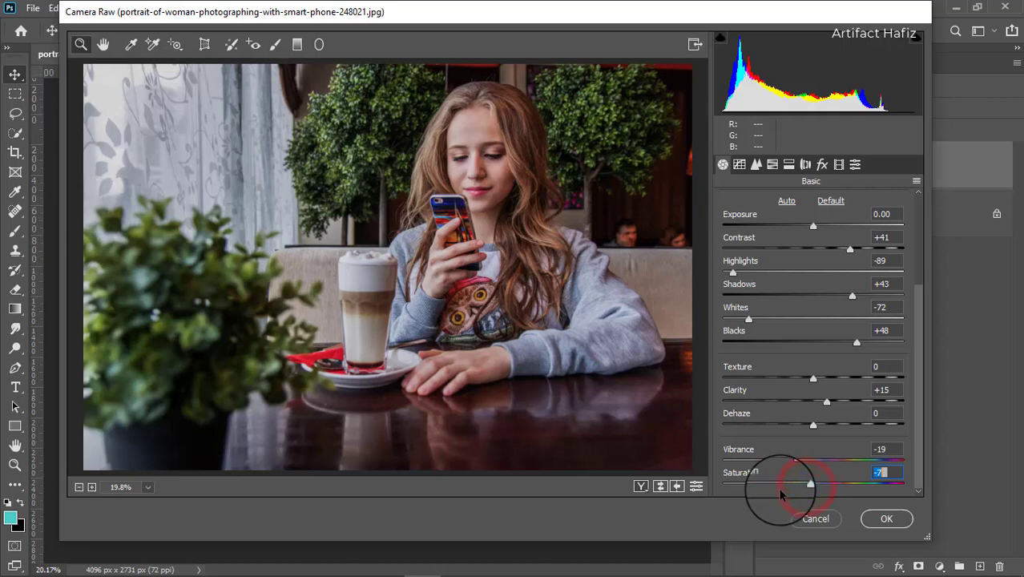
Step: Fade the RGB point curve by raising its black point and lowering white to output 185, adding a midtone point and points near 191/161 and 60/58
{"action": "left_click", "coordinate": [739, 164]}
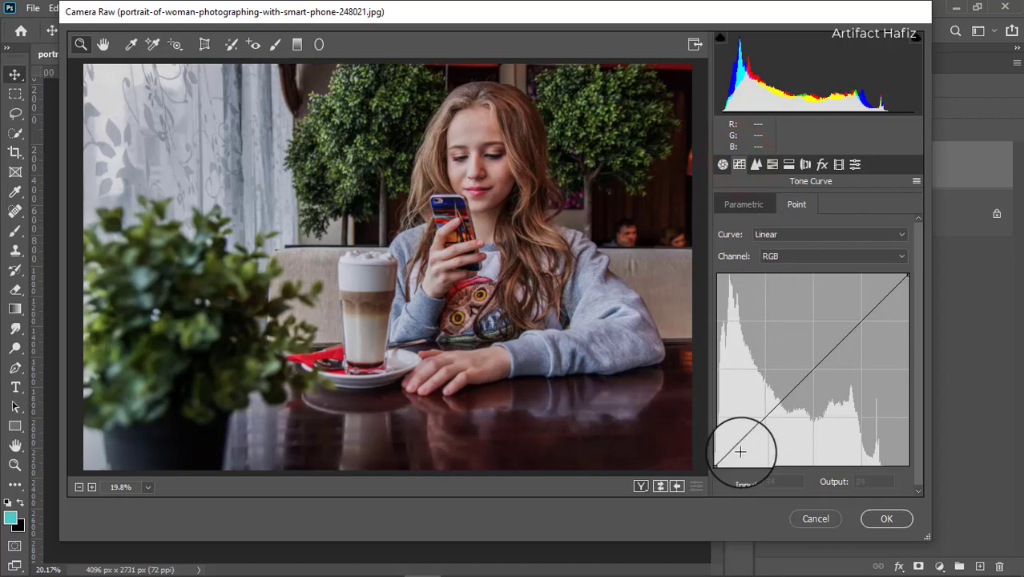
{"action": "left_click_drag", "start_coordinate": [719, 463], "coordinate": [710, 447]}
{"action": "left_click_drag", "start_coordinate": [909, 275], "coordinate": [912, 326]}
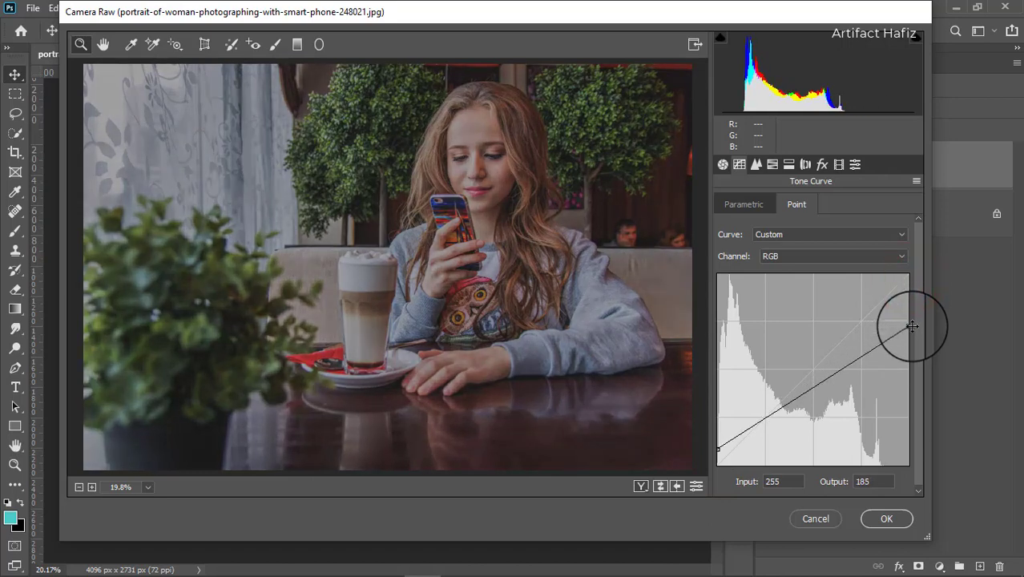
{"action": "left_click_drag", "start_coordinate": [812, 383], "coordinate": [860, 344]}
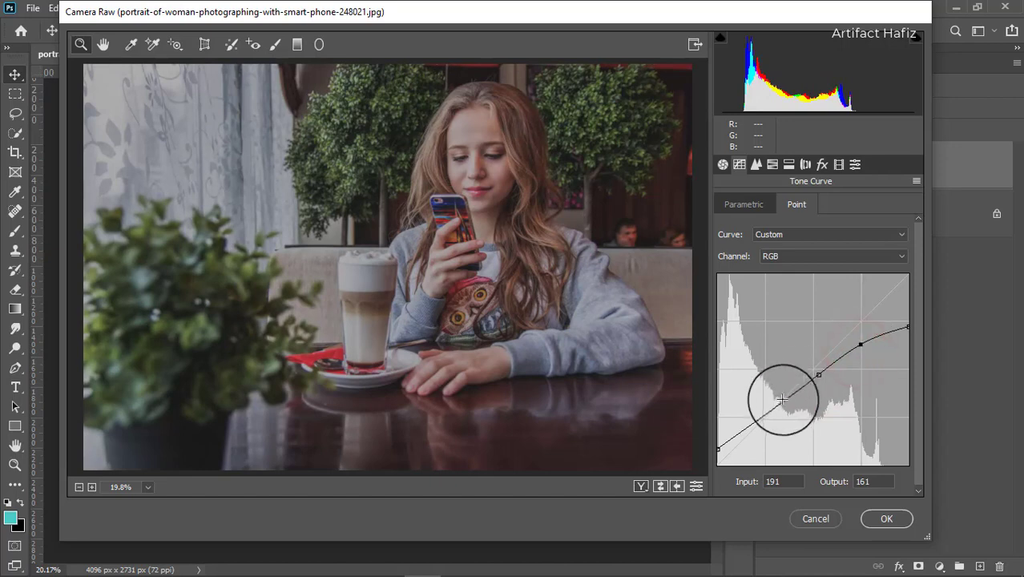
{"action": "left_click_drag", "start_coordinate": [780, 402], "coordinate": [762, 421]}
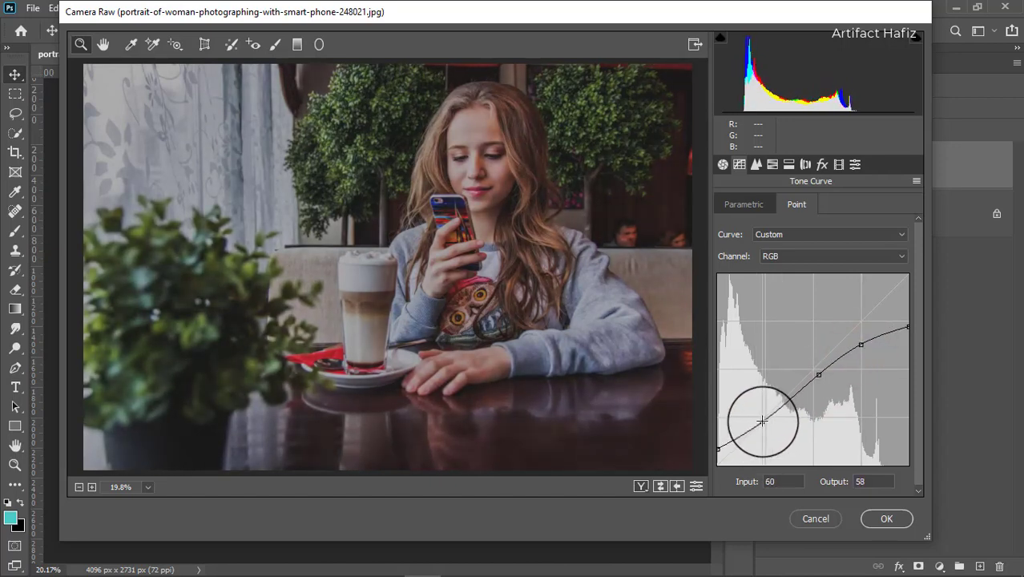
Step: Refine the RGB curve with points near input/output 56/46, 120/124 and 179/165, and raise its white point
{"action": "left_click", "coordinate": [817, 375]}
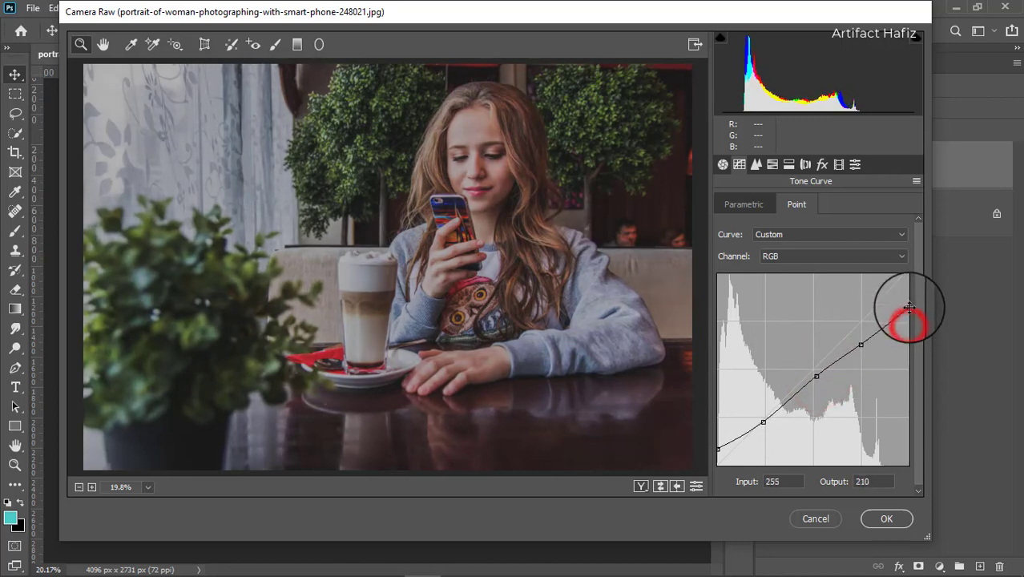
{"action": "mouse_move", "coordinate": [858, 345]}
{"action": "left_mouse_down"}
{"action": "mouse_move", "coordinate": [849, 327]}
{"action": "mouse_move", "coordinate": [855, 342]}
{"action": "left_mouse_up"}
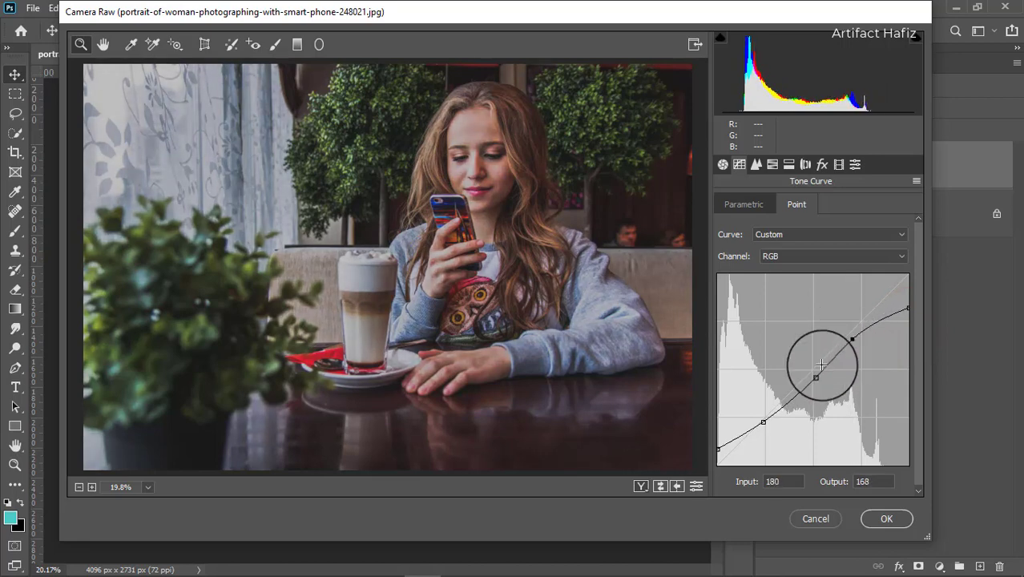
{"action": "left_click_drag", "start_coordinate": [815, 377], "coordinate": [806, 371]}
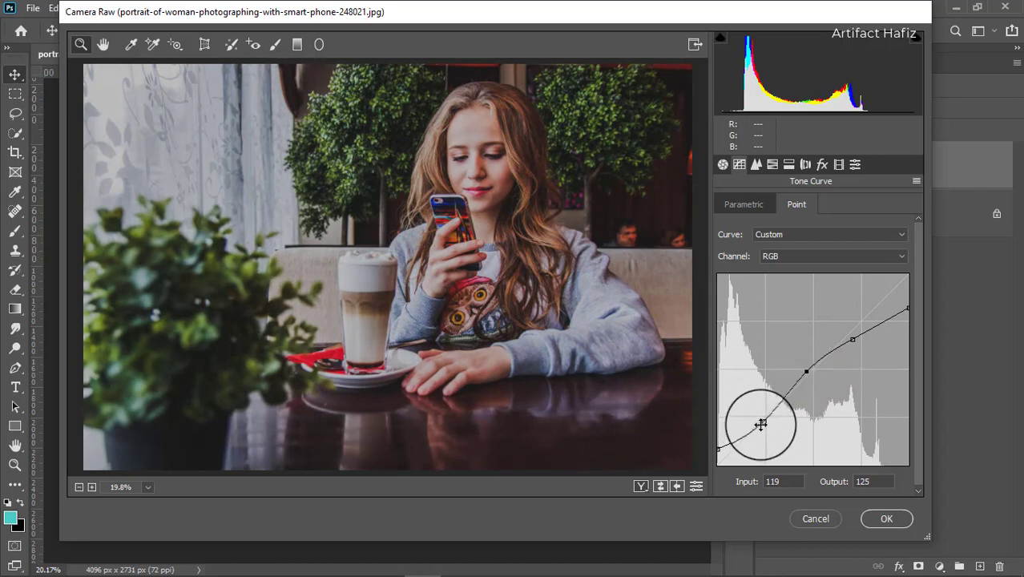
{"action": "left_click_drag", "start_coordinate": [762, 422], "coordinate": [759, 430]}
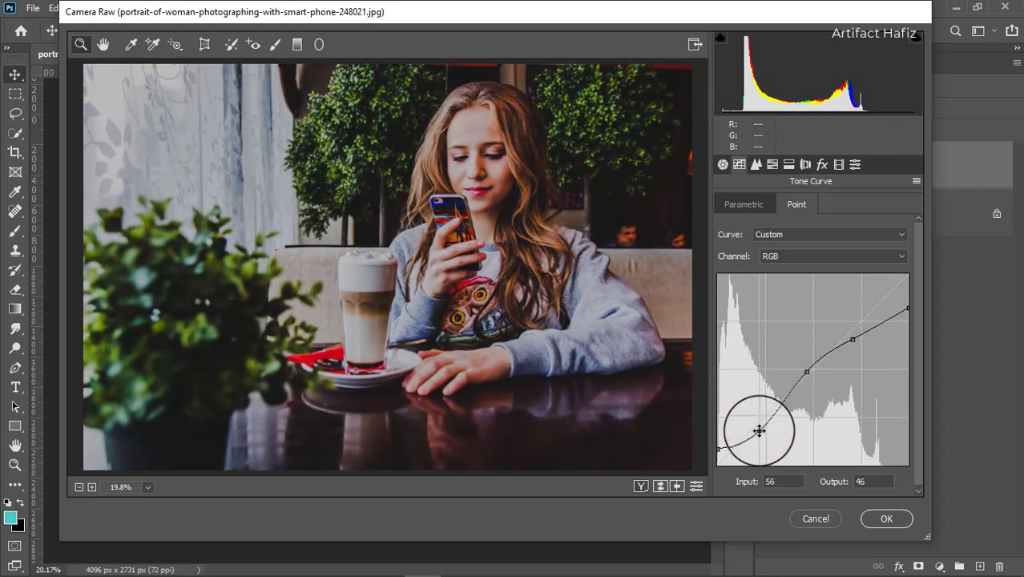
{"action": "left_click", "coordinate": [851, 340]}
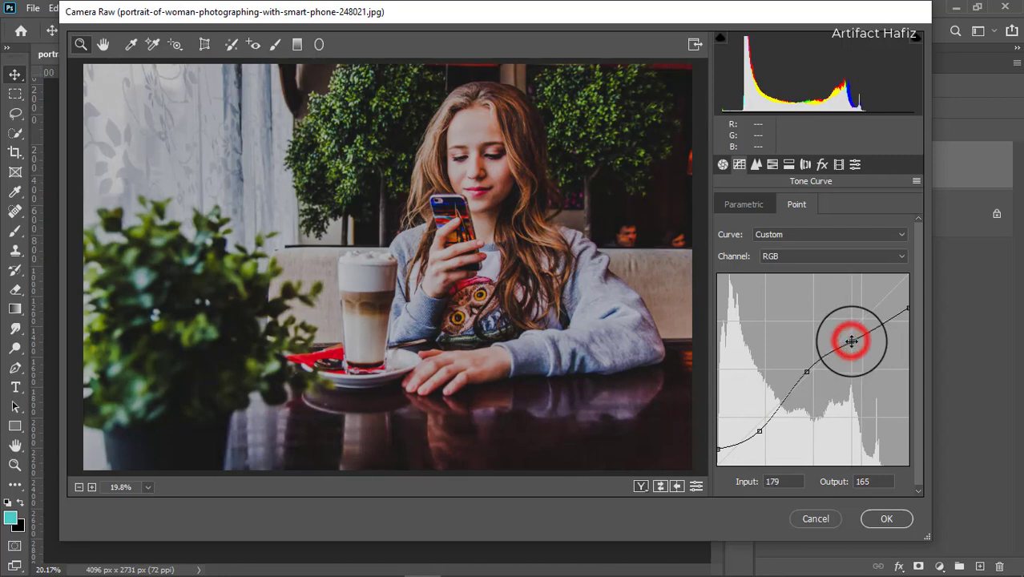
{"action": "left_click", "coordinate": [909, 308]}
{"action": "left_click_drag", "start_coordinate": [909, 300], "coordinate": [906, 299]}
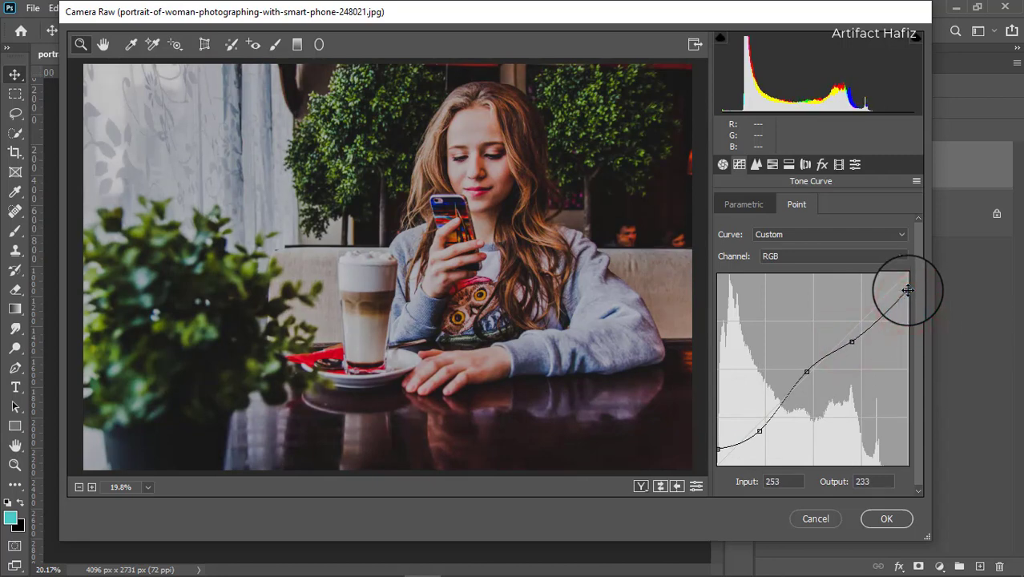
{"action": "left_click", "coordinate": [811, 372]}
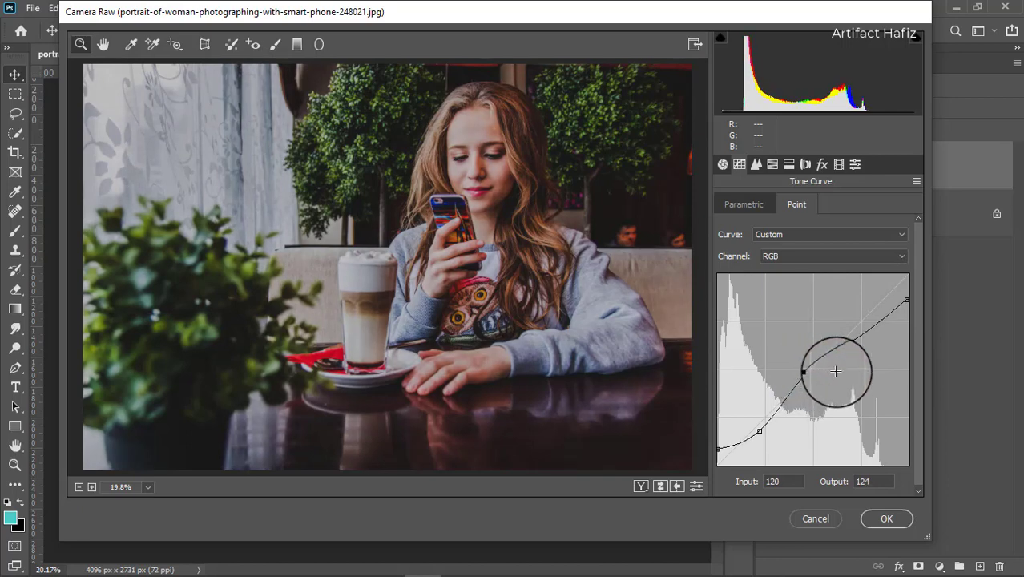
Step: Give the Red channel curve an S-shape by lowering the shadows and raising a highlight point to input 178, output 195
{"action": "left_click", "coordinate": [814, 255]}
{"action": "left_click", "coordinate": [798, 283]}
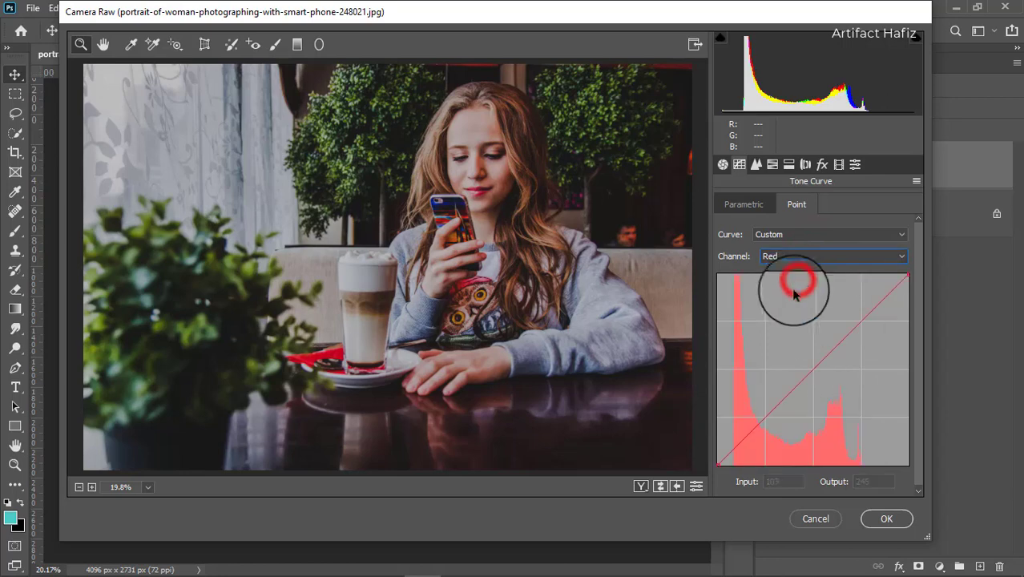
{"action": "left_click_drag", "start_coordinate": [764, 415], "coordinate": [770, 424]}
{"action": "left_click_drag", "start_coordinate": [854, 340], "coordinate": [850, 318]}
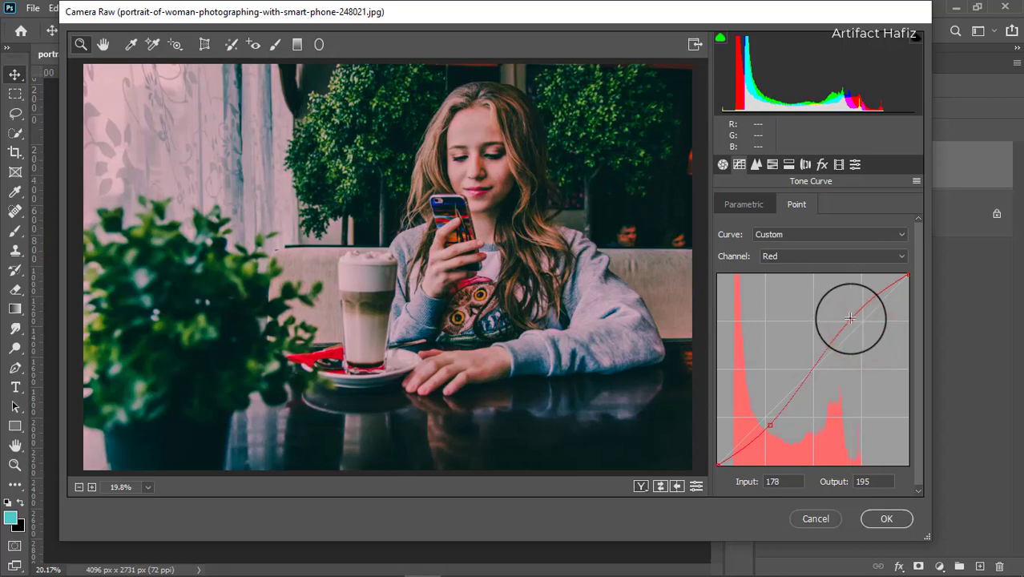
Step: Give the Green channel curve an S-shape with a shadow point at 71/52 and a highlight point at 184/203
{"action": "left_click", "coordinate": [826, 254]}
{"action": "left_click", "coordinate": [817, 294]}
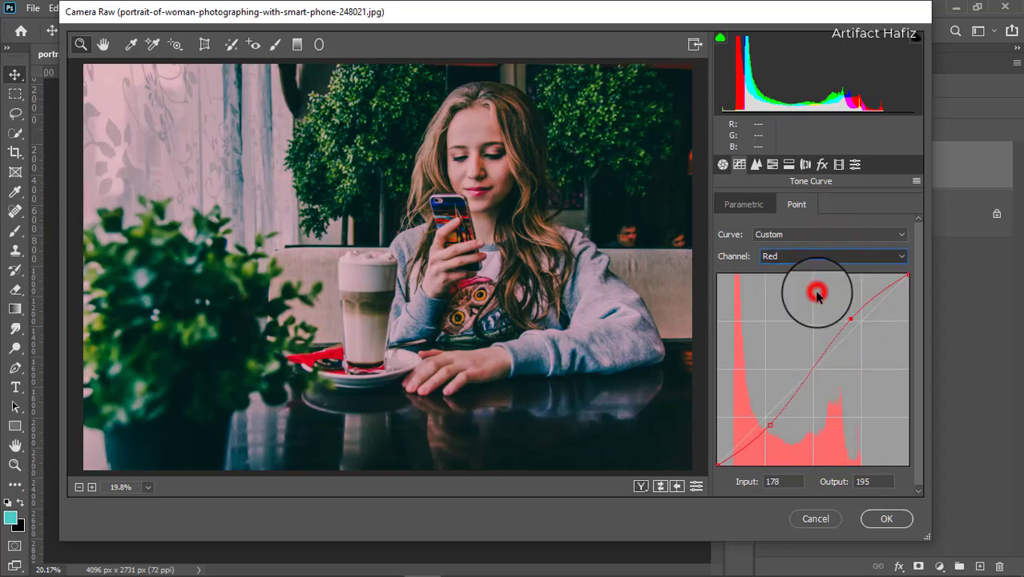
{"action": "left_click_drag", "start_coordinate": [766, 418], "coordinate": [769, 426]}
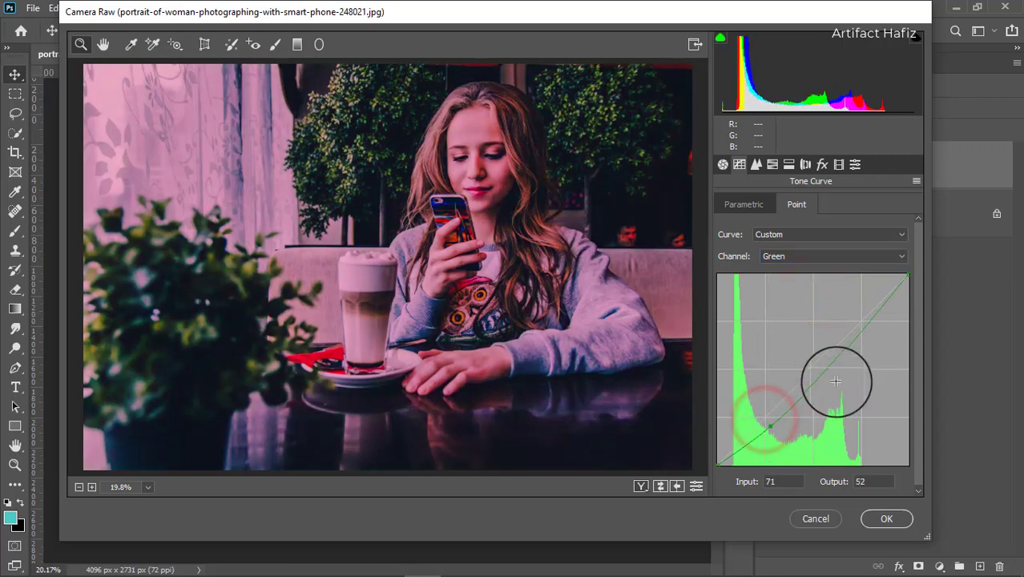
{"action": "left_click_drag", "start_coordinate": [860, 327], "coordinate": [854, 312]}
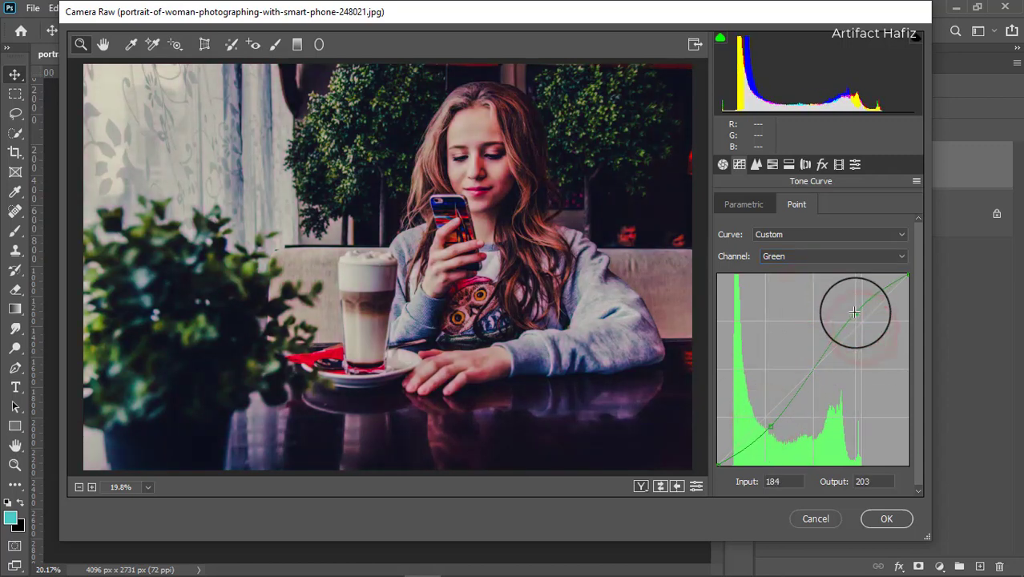
Step: Give the Blue channel curve an S-shape by lowering the shadows and raising a highlight point to input 171, output 190
{"action": "left_click", "coordinate": [825, 257]}
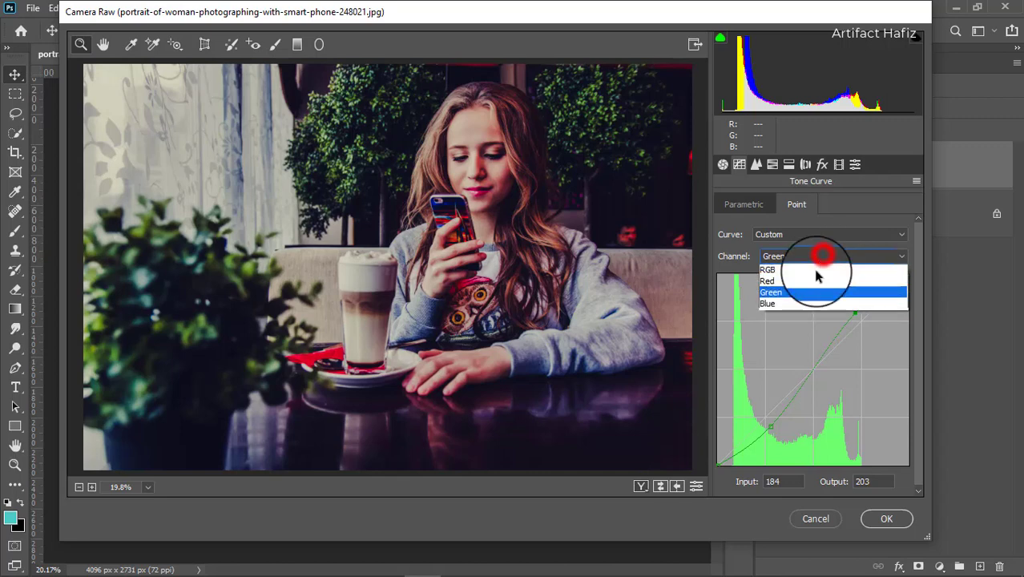
{"action": "left_click", "coordinate": [806, 302]}
{"action": "left_click_drag", "start_coordinate": [761, 414], "coordinate": [770, 426]}
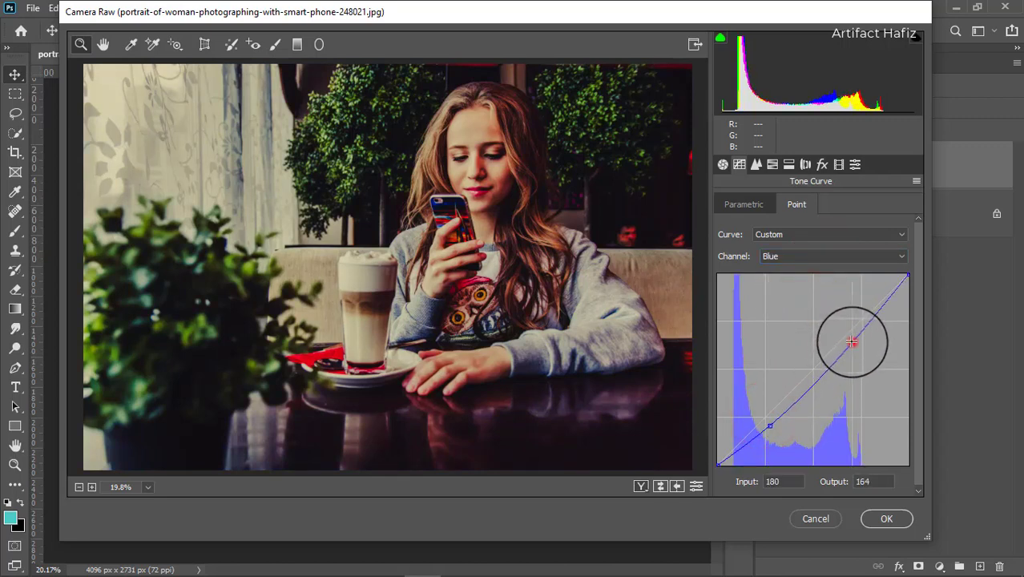
{"action": "left_click_drag", "start_coordinate": [851, 342], "coordinate": [846, 320]}
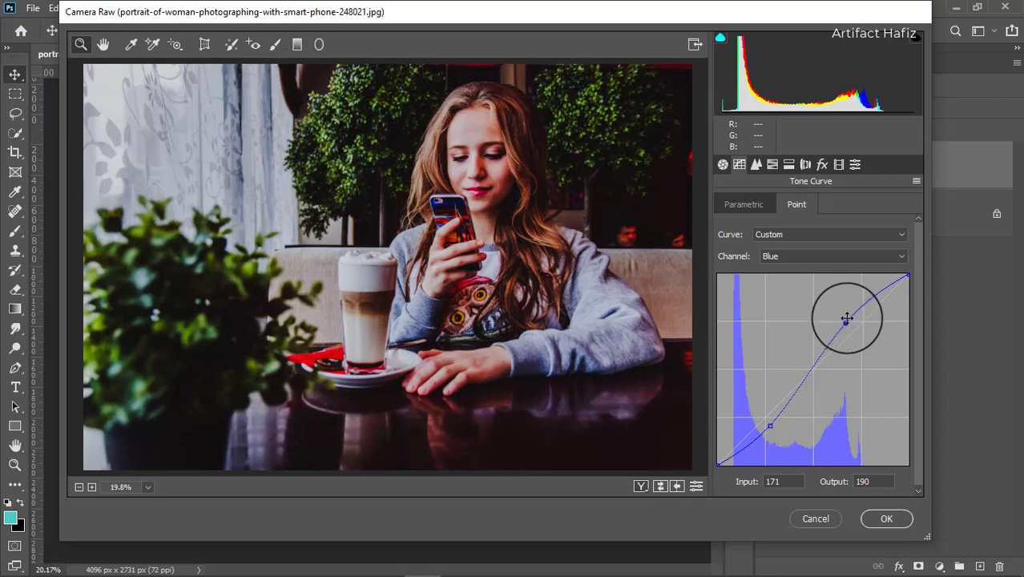
Step: Set the sharpening amount to 36 in the detail settings
{"action": "left_click", "coordinate": [756, 164]}
{"action": "left_click_drag", "start_coordinate": [722, 226], "coordinate": [764, 227]}
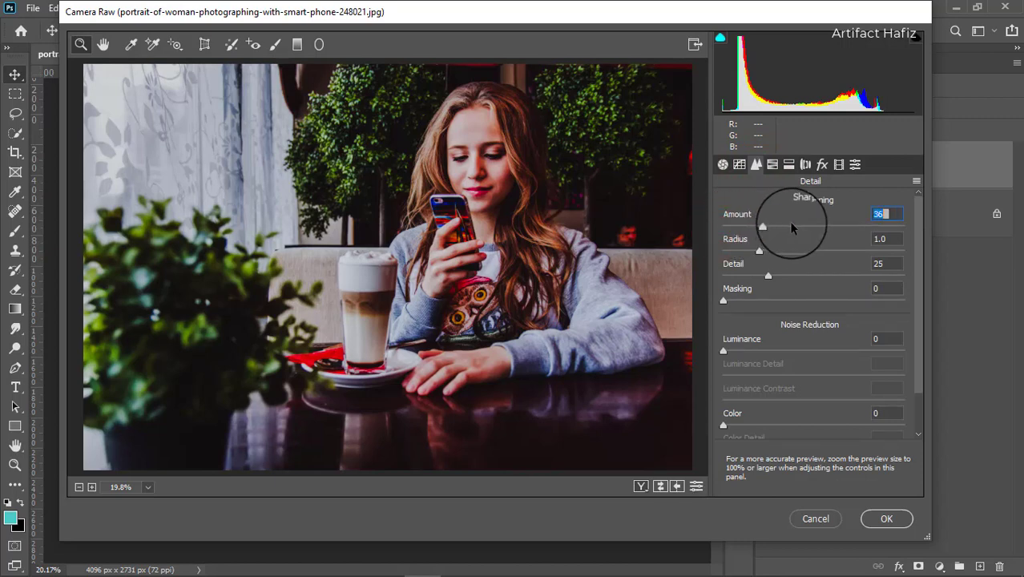
Step: Reshape the RGB tone curve with the white endpoint at 255/255, the highlight point at 178/176 and the shadow point at 51/55
{"action": "left_click", "coordinate": [739, 165]}
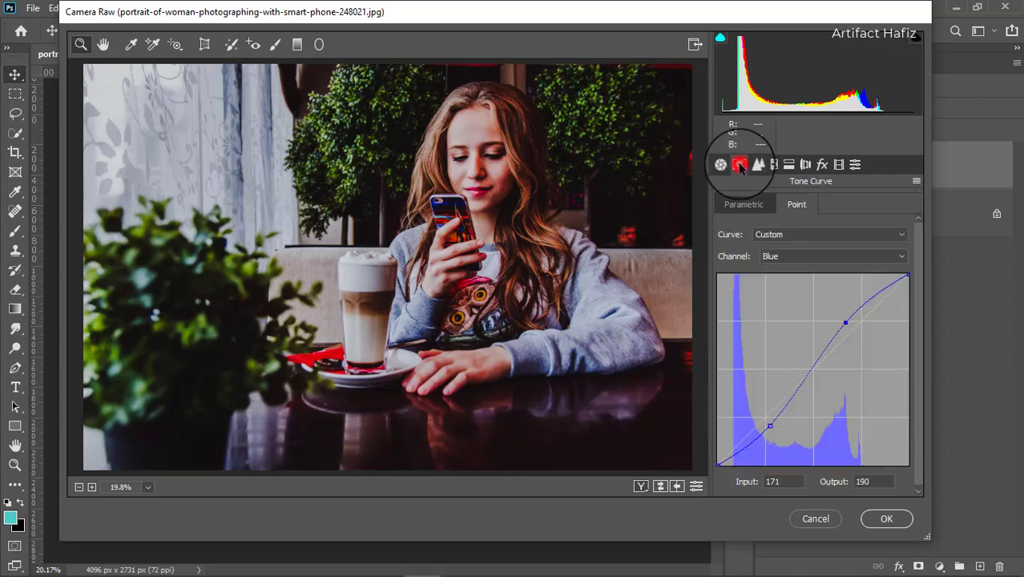
{"action": "left_click", "coordinate": [775, 257]}
{"action": "left_click", "coordinate": [771, 271]}
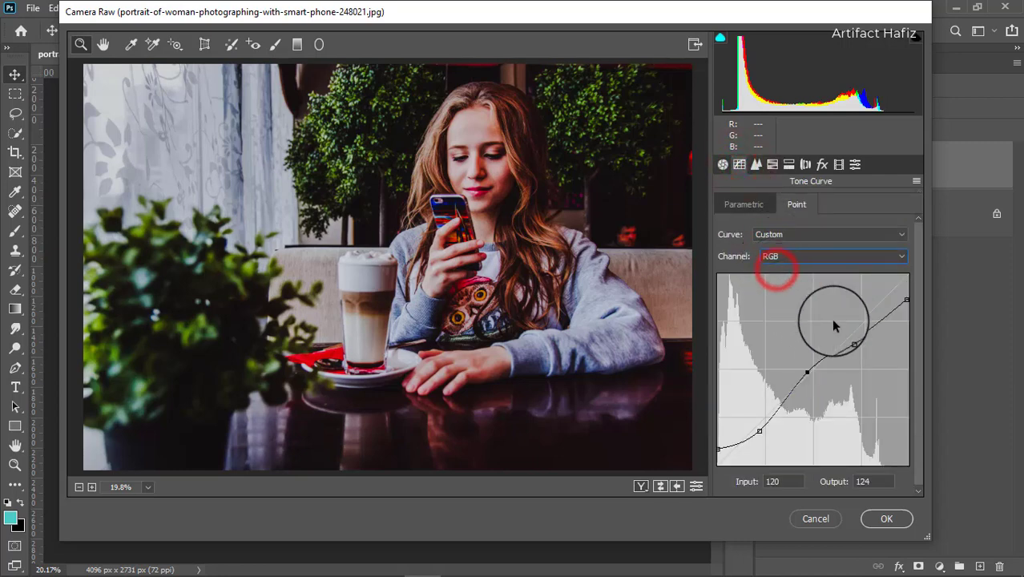
{"action": "left_click_drag", "start_coordinate": [905, 298], "coordinate": [911, 268]}
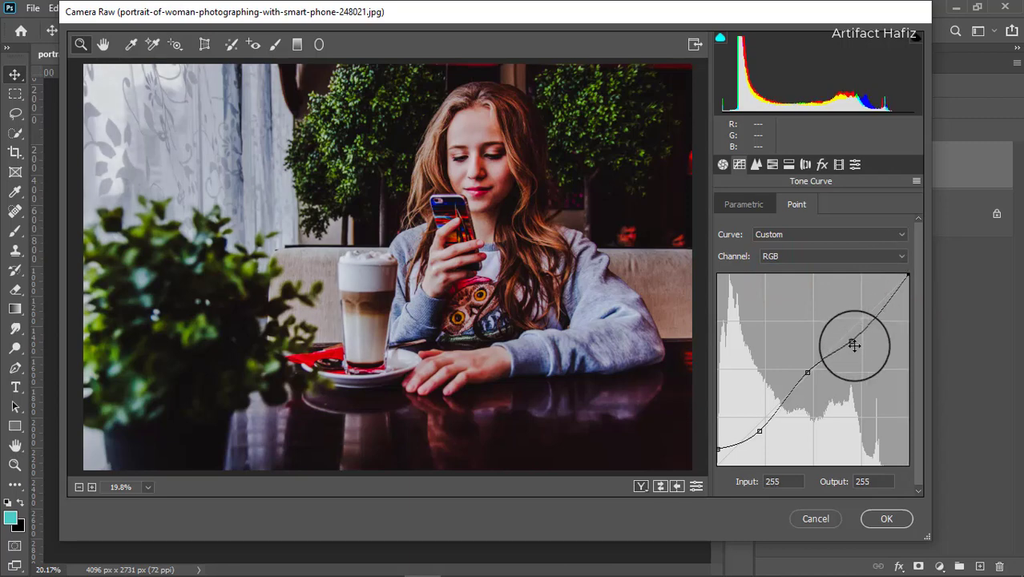
{"action": "left_click_drag", "start_coordinate": [851, 342], "coordinate": [851, 332]}
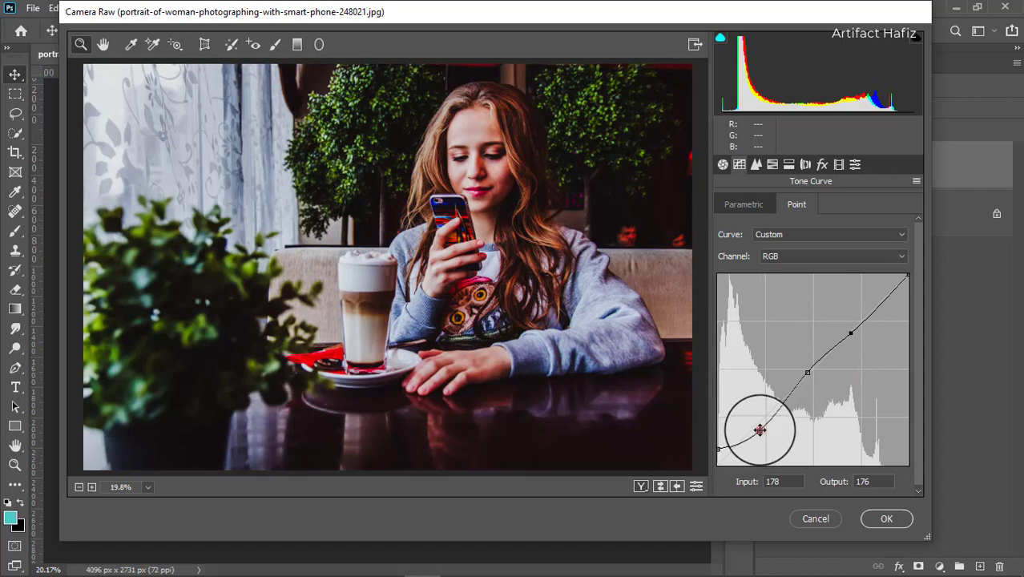
{"action": "left_click_drag", "start_coordinate": [757, 427], "coordinate": [756, 423]}
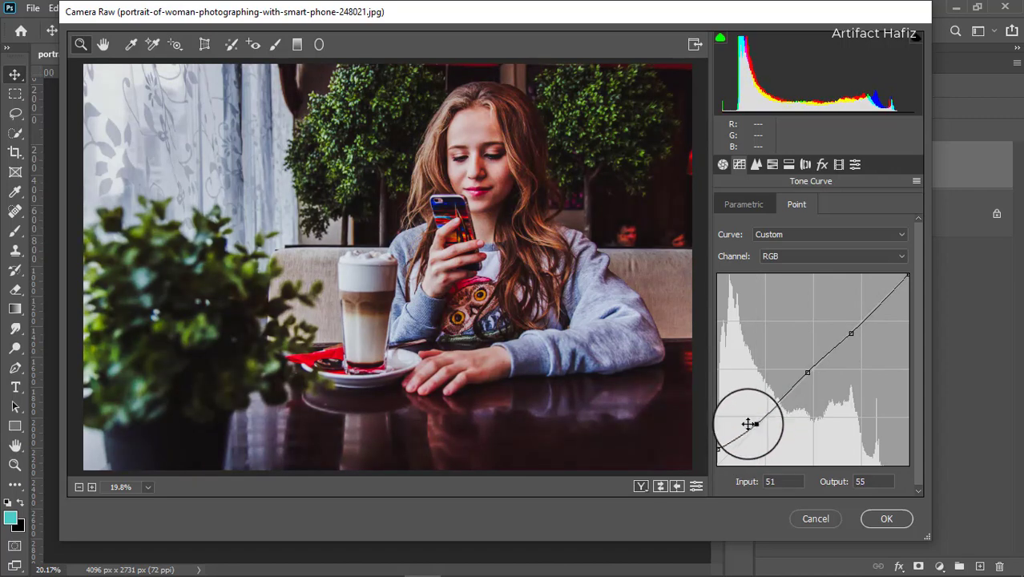
Step: Set the HSL saturation to Reds -20, Yellows -56, Greens -63, Aquas -63, Blues -69, Purples -37 and Magentas -76
{"action": "left_click", "coordinate": [771, 164]}
{"action": "left_click", "coordinate": [768, 205]}
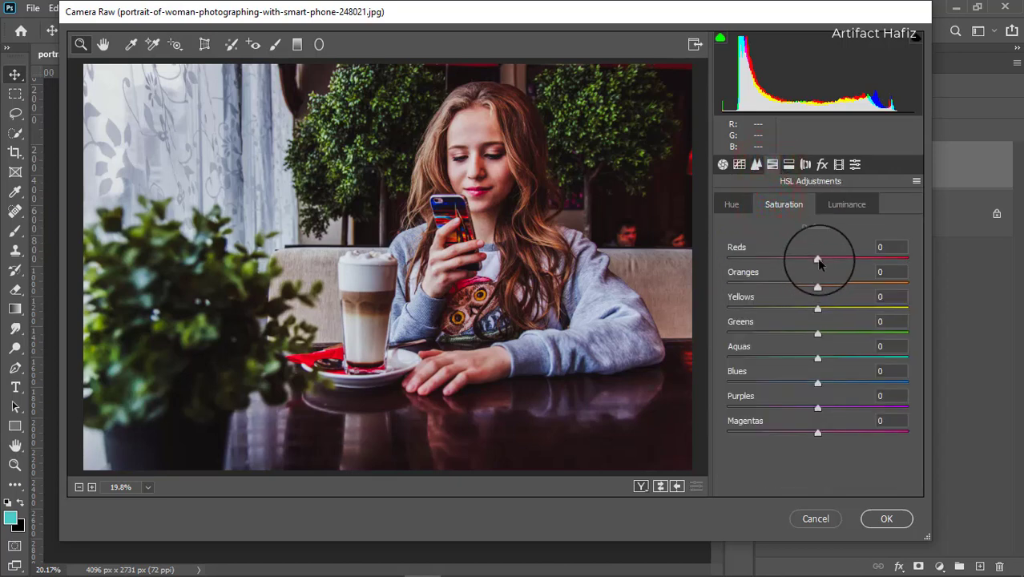
{"action": "mouse_move", "coordinate": [817, 261]}
{"action": "left_mouse_down"}
{"action": "mouse_move", "coordinate": [770, 259]}
{"action": "mouse_move", "coordinate": [833, 260]}
{"action": "left_mouse_up"}
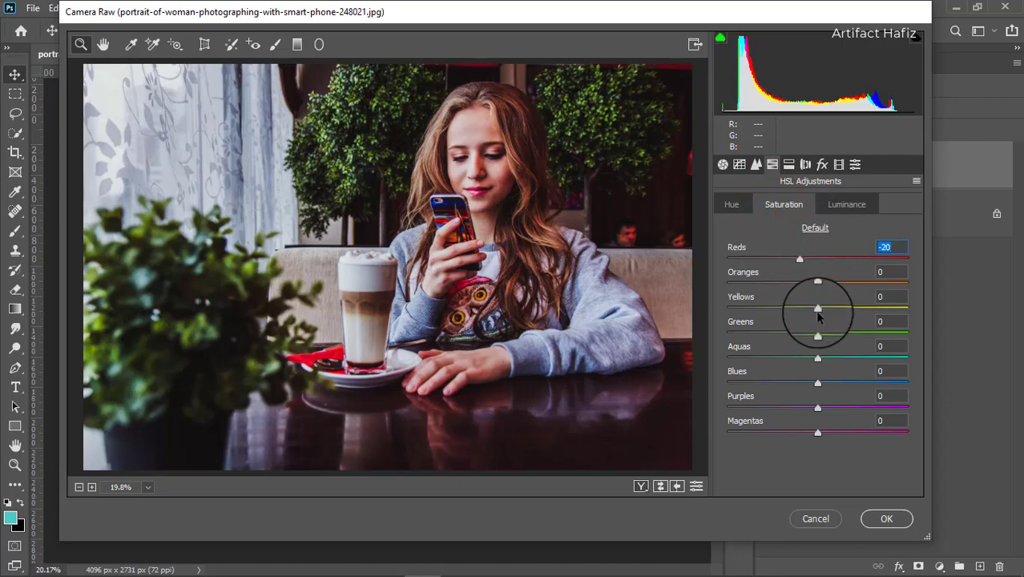
{"action": "left_click_drag", "start_coordinate": [817, 308], "coordinate": [769, 308]}
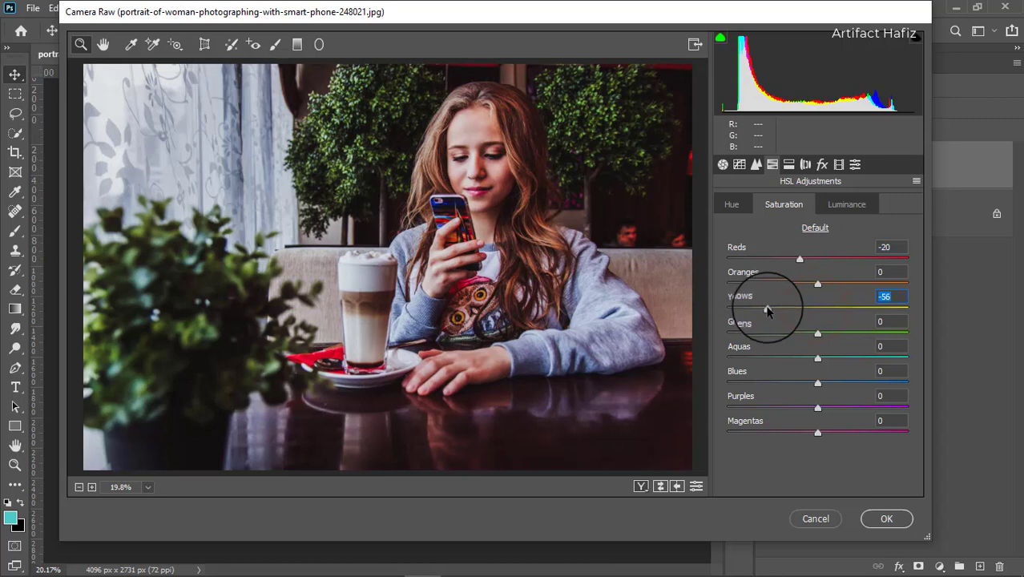
{"action": "left_click_drag", "start_coordinate": [817, 334], "coordinate": [768, 340]}
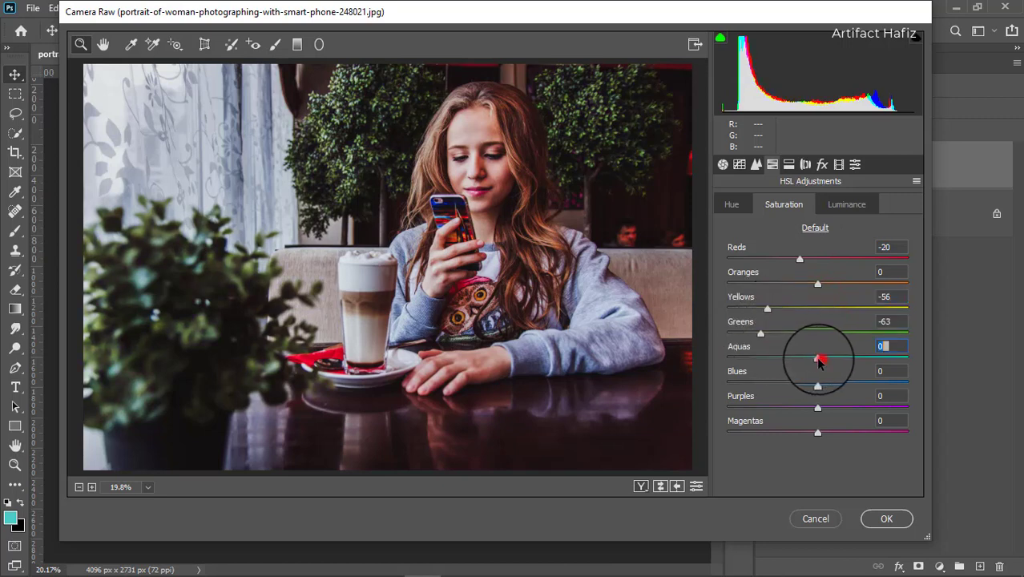
{"action": "left_click_drag", "start_coordinate": [819, 360], "coordinate": [761, 358]}
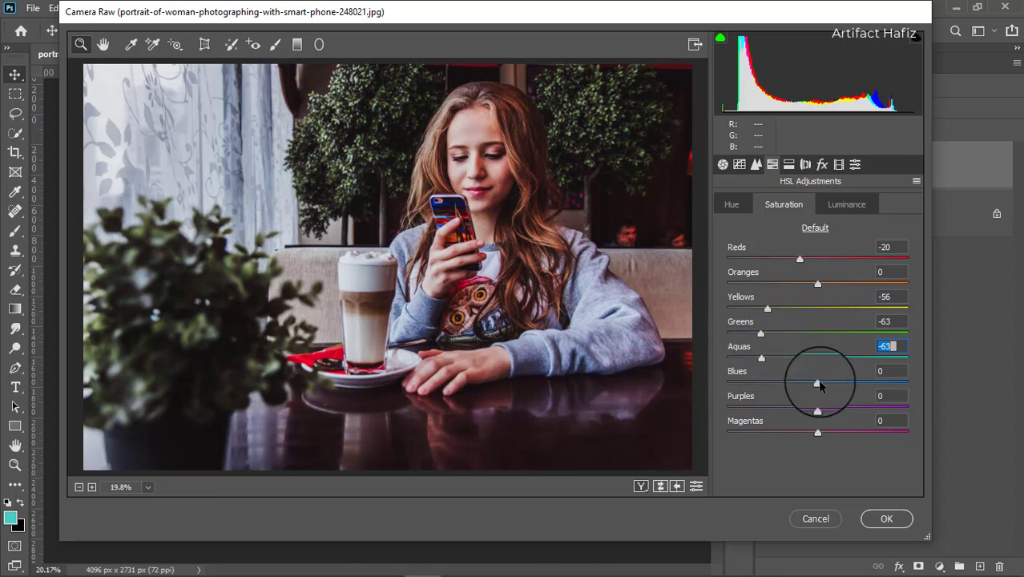
{"action": "left_click_drag", "start_coordinate": [818, 384], "coordinate": [756, 386]}
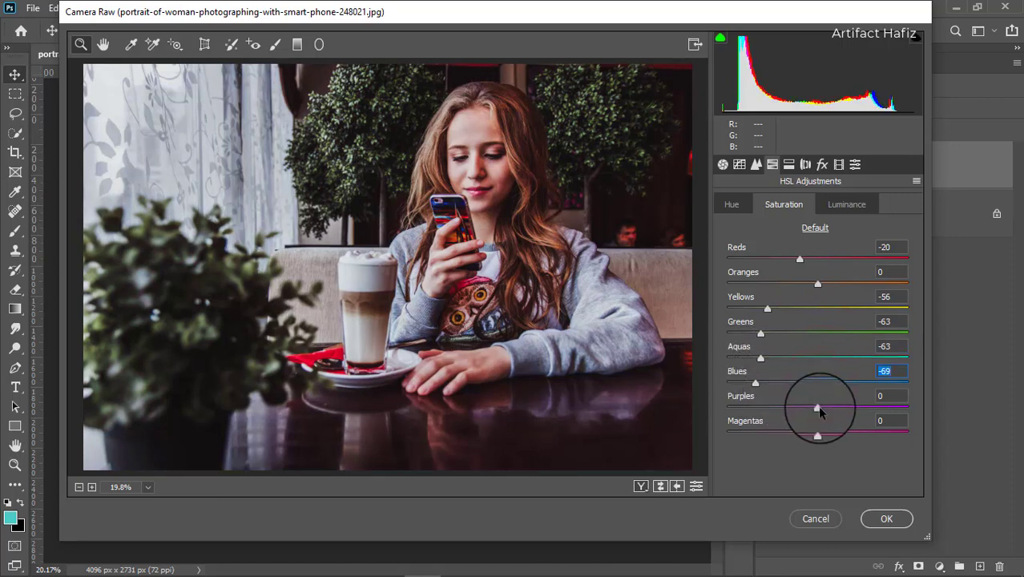
{"action": "left_click_drag", "start_coordinate": [817, 407], "coordinate": [750, 433]}
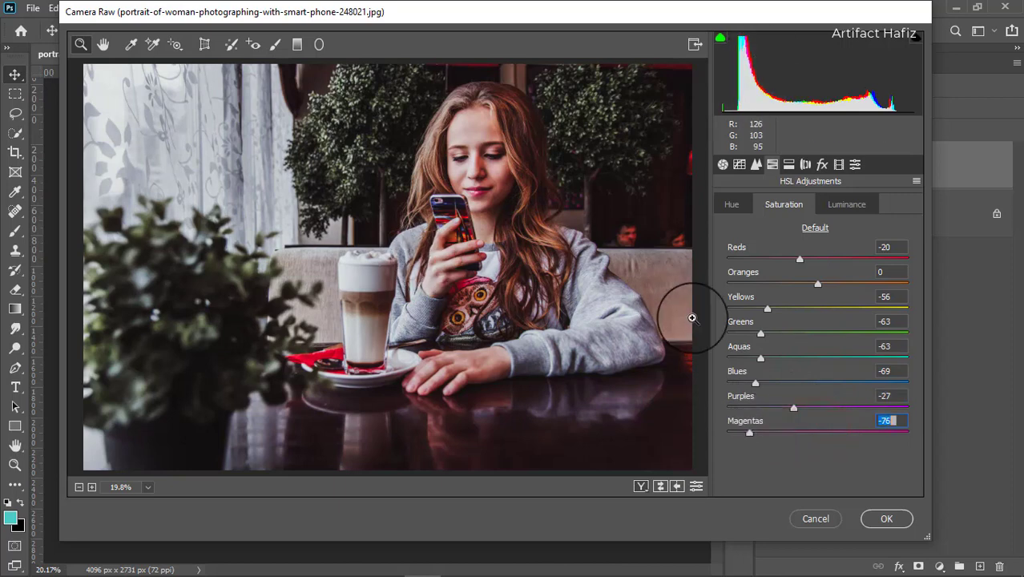
{"action": "mouse_move", "coordinate": [793, 407]}
{"action": "left_mouse_down"}
{"action": "mouse_move", "coordinate": [753, 410]}
{"action": "mouse_move", "coordinate": [798, 407]}
{"action": "mouse_move", "coordinate": [786, 409]}
{"action": "left_mouse_up"}
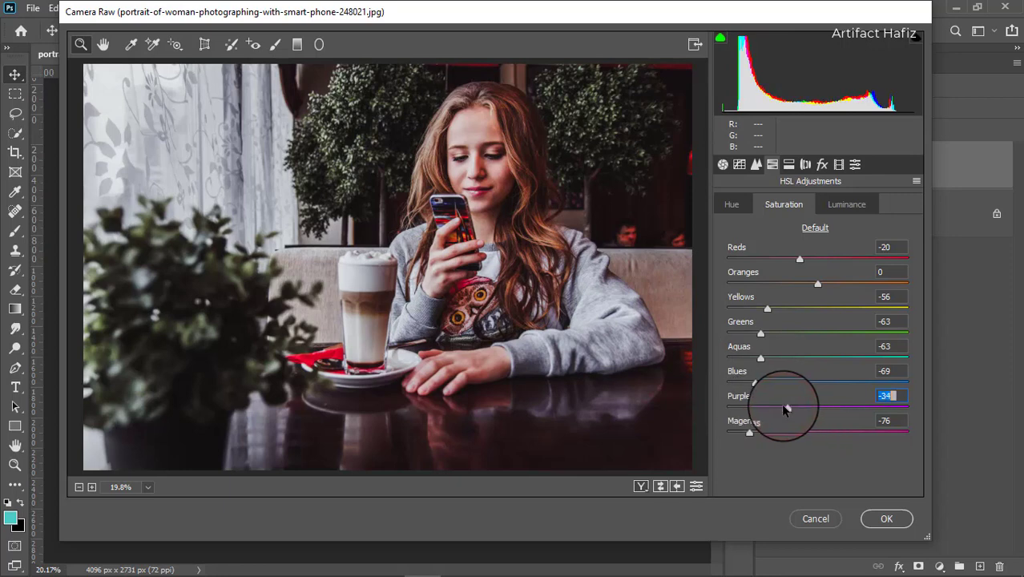
Step: Set the HSL hue to Reds +18, Oranges +16, Yellows +28, Greens +26, Aquas +28, Blues +27, Purples +12 and Magentas +25
{"action": "left_click", "coordinate": [730, 203]}
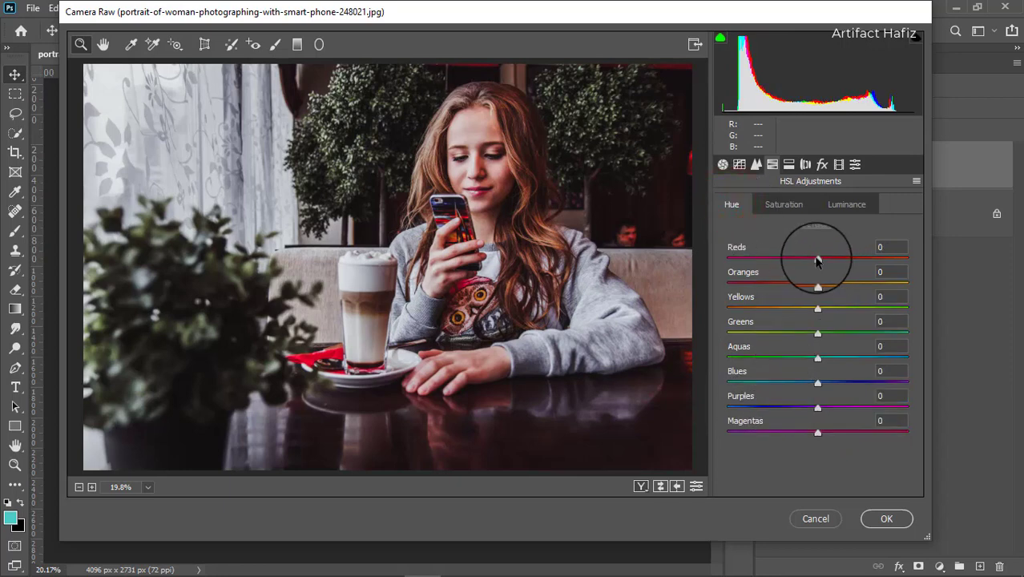
{"action": "left_click_drag", "start_coordinate": [817, 259], "coordinate": [847, 284]}
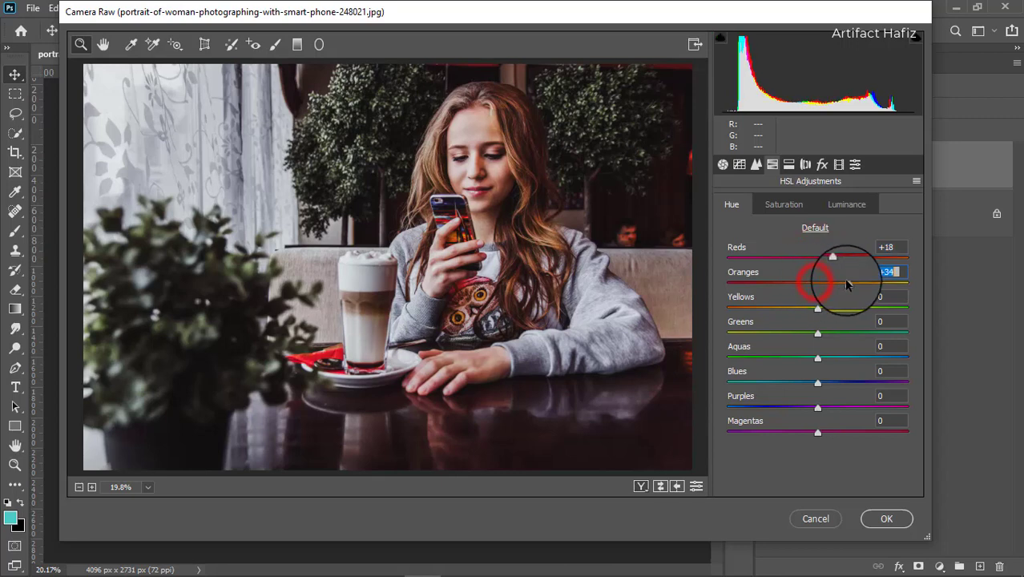
{"action": "left_click_drag", "start_coordinate": [803, 295], "coordinate": [834, 433]}
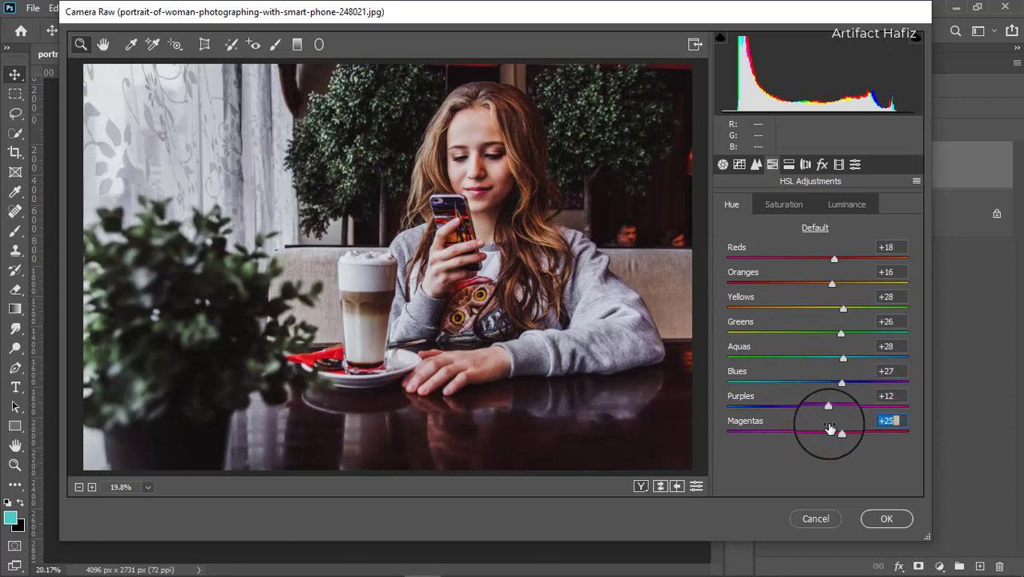
Step: Set the HSL luminance to Reds +11, Oranges +10, Yellows +10, Greens +33, Aquas +7, Blues +8, Purples +15 and Magentas +14
{"action": "left_click", "coordinate": [845, 199]}
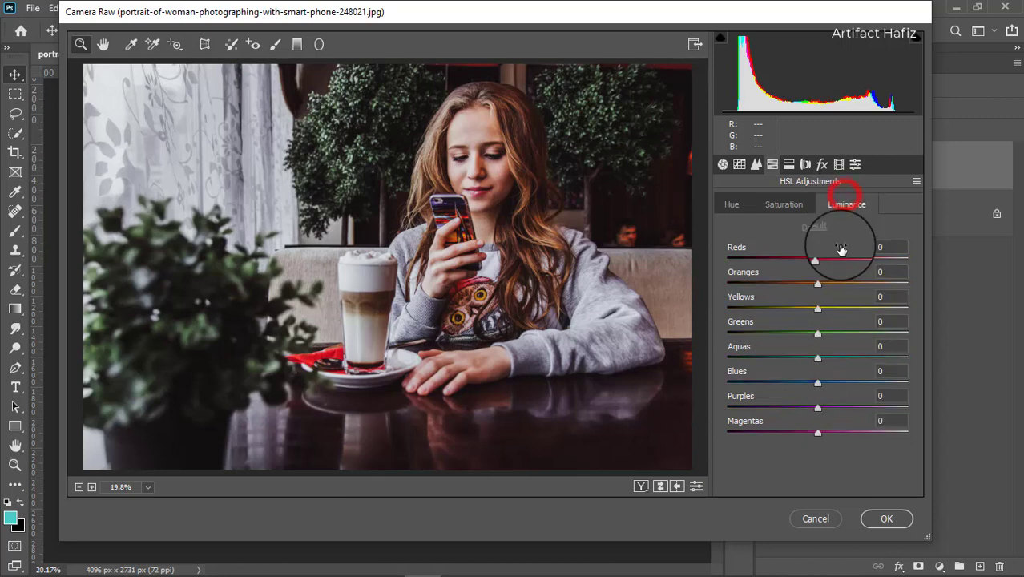
{"action": "left_click_drag", "start_coordinate": [818, 257], "coordinate": [830, 434]}
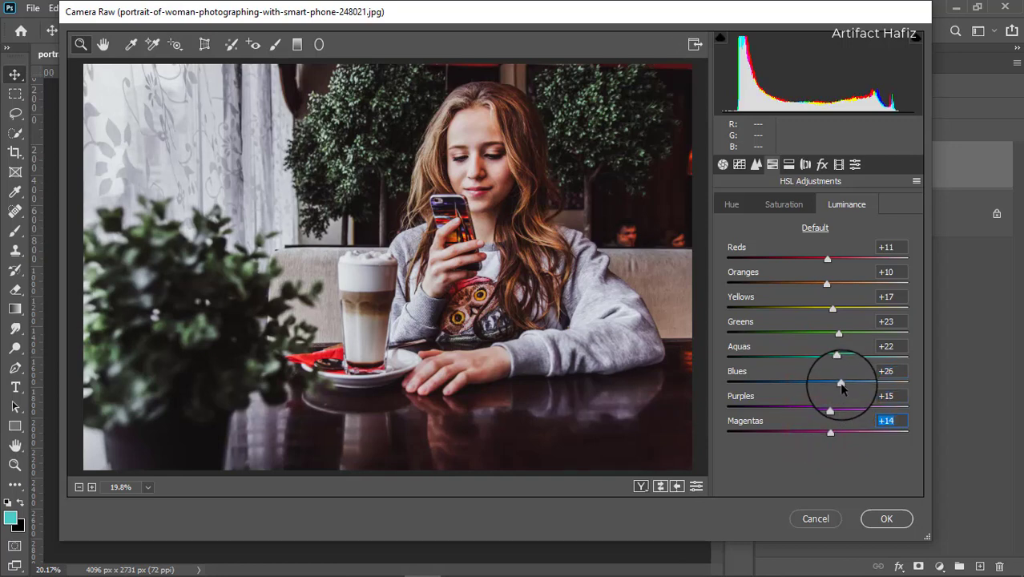
{"action": "left_click_drag", "start_coordinate": [842, 386], "coordinate": [824, 310]}
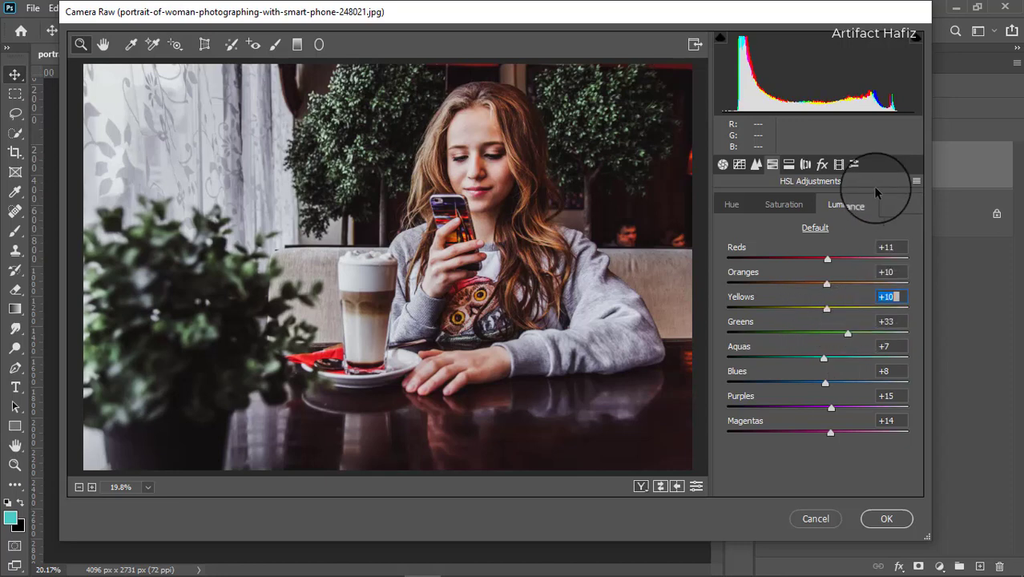
Step: Calibrate the Red Primary to hue +21 and saturation +7, and the Green Primary to hue +26 and saturation -19
{"action": "left_click", "coordinate": [838, 167]}
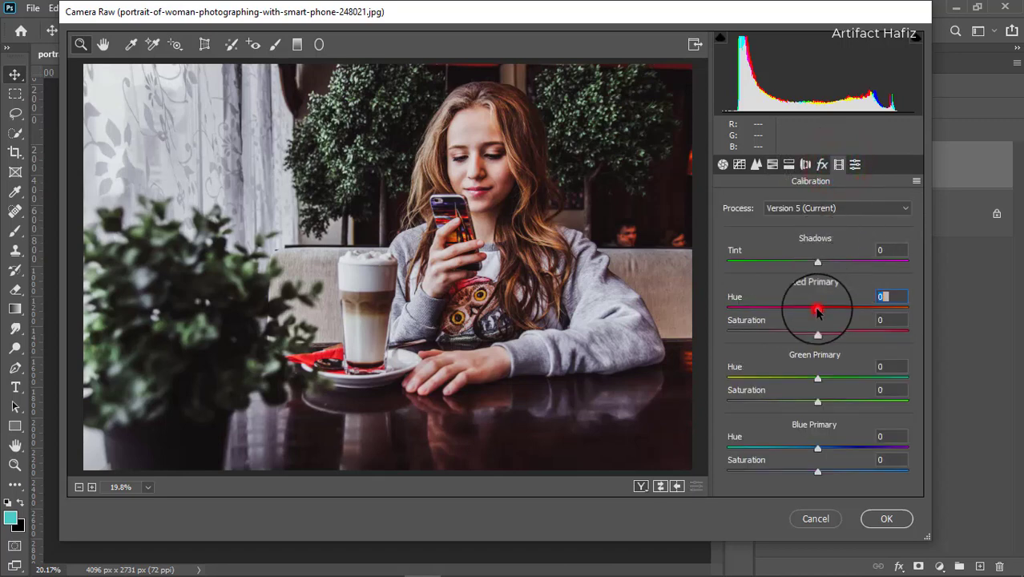
{"action": "mouse_move", "coordinate": [817, 311]}
{"action": "left_mouse_down"}
{"action": "mouse_move", "coordinate": [848, 307]}
{"action": "mouse_move", "coordinate": [823, 312]}
{"action": "left_mouse_up"}
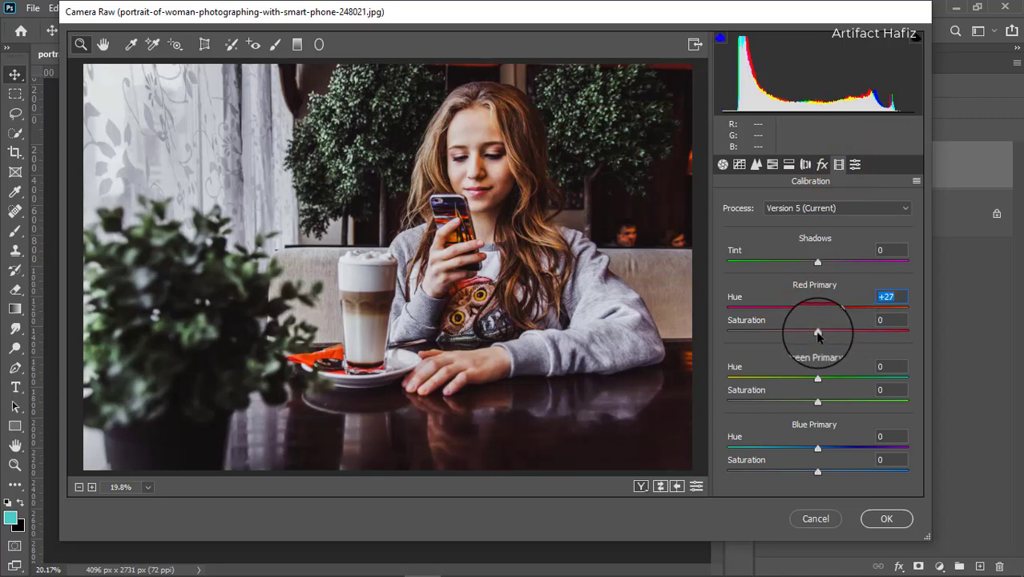
{"action": "mouse_move", "coordinate": [817, 333]}
{"action": "left_mouse_down"}
{"action": "mouse_move", "coordinate": [853, 333]}
{"action": "mouse_move", "coordinate": [828, 335]}
{"action": "left_mouse_up"}
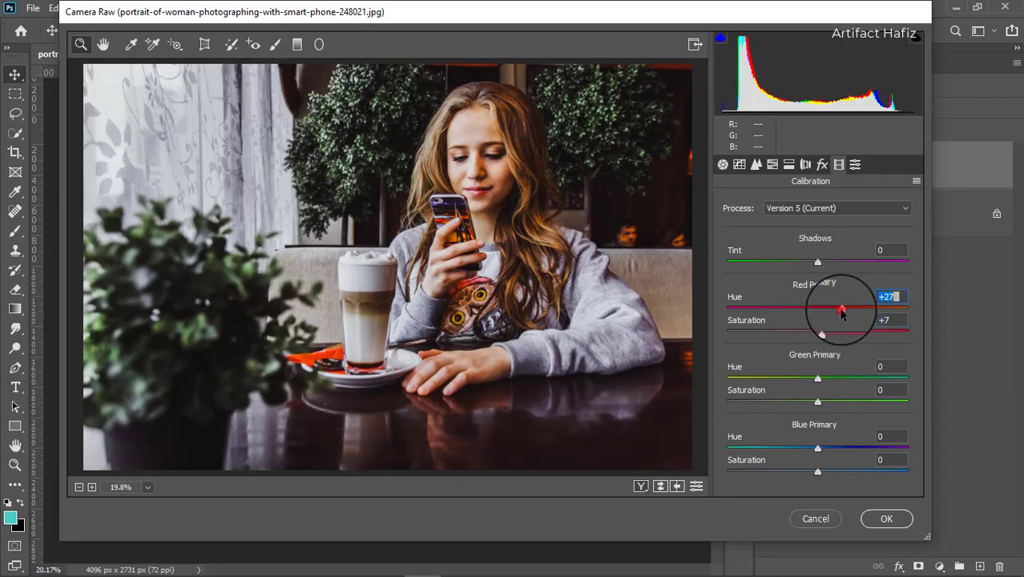
{"action": "left_click_drag", "start_coordinate": [842, 313], "coordinate": [836, 314]}
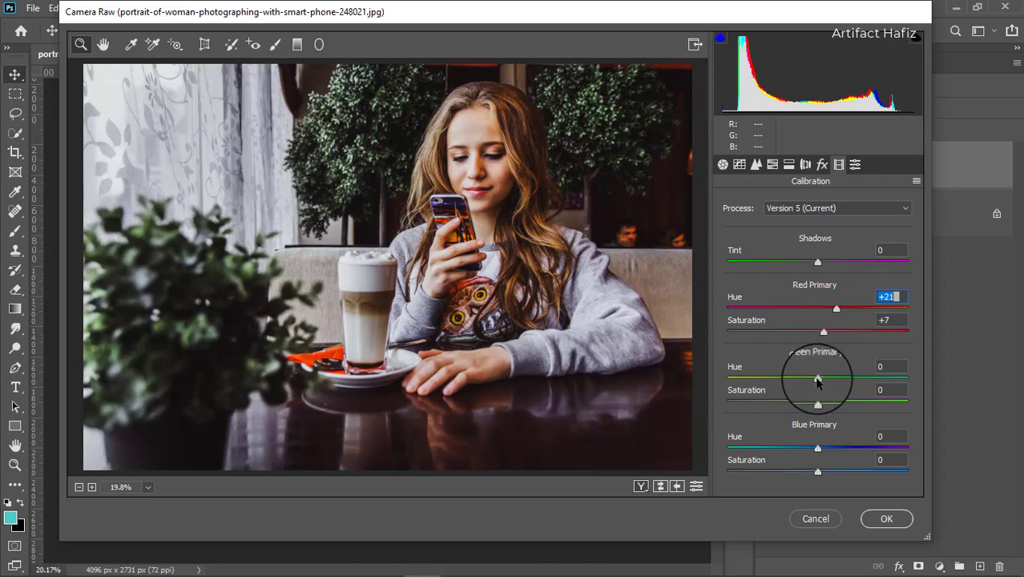
{"action": "left_click_drag", "start_coordinate": [817, 382], "coordinate": [777, 383]}
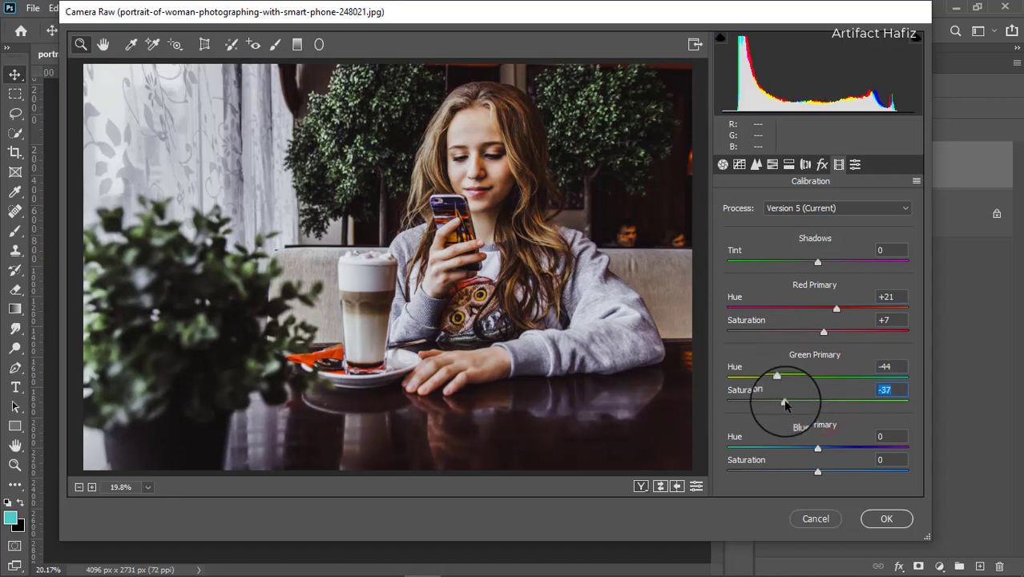
{"action": "left_click_drag", "start_coordinate": [785, 405], "coordinate": [841, 378]}
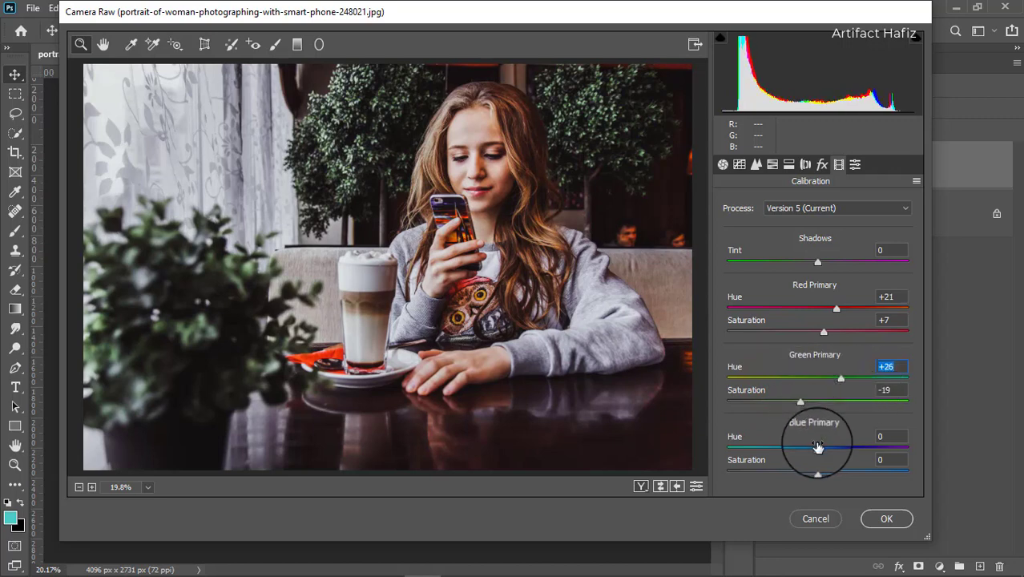
Step: Calibrate the Blue Primary to hue -23 and saturation -48, and readjust the Green Primary to hue +50 and saturation +1
{"action": "left_click_drag", "start_coordinate": [817, 450], "coordinate": [760, 472]}
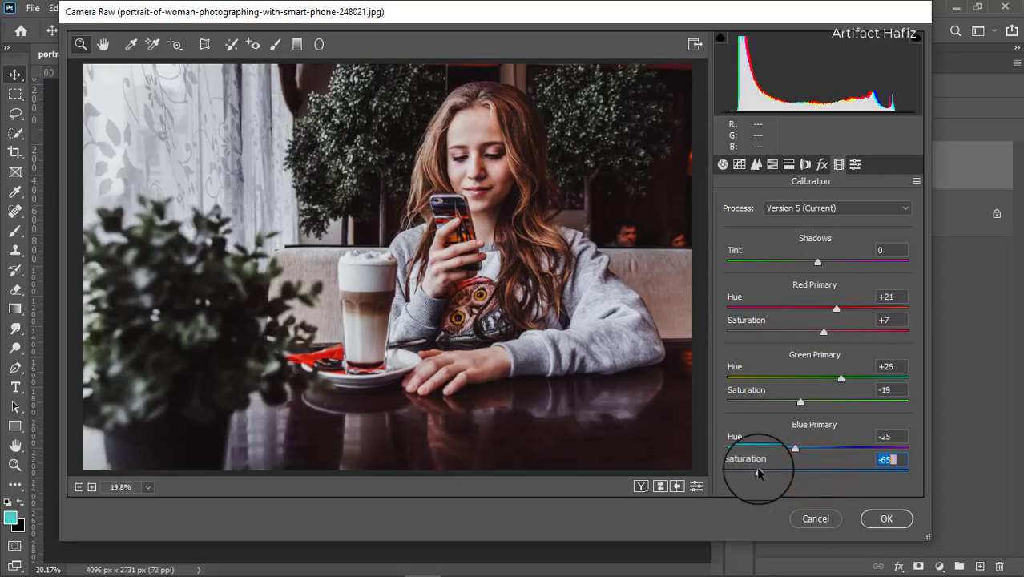
{"action": "left_click_drag", "start_coordinate": [758, 472], "coordinate": [800, 451]}
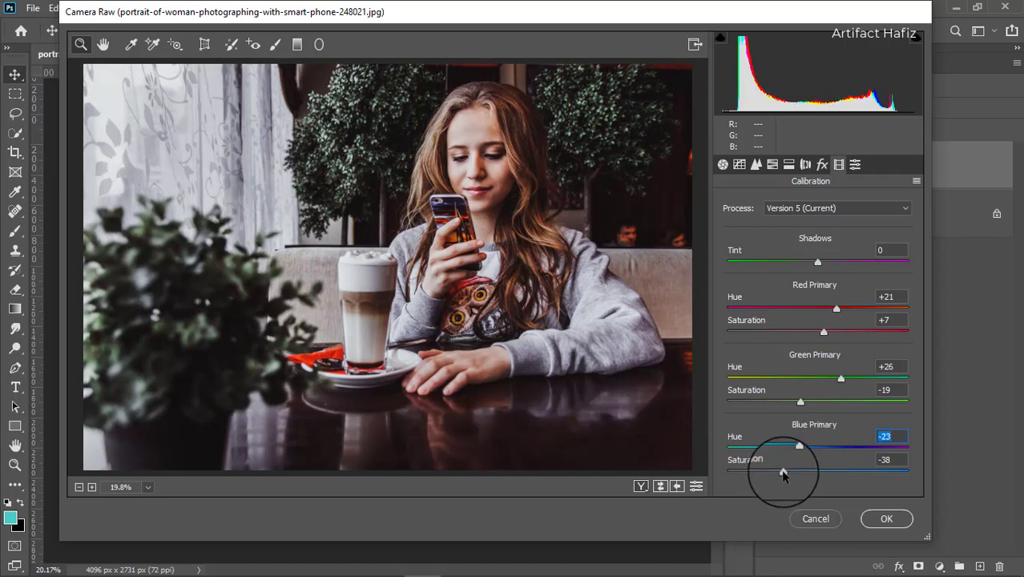
{"action": "left_click_drag", "start_coordinate": [782, 473], "coordinate": [775, 478]}
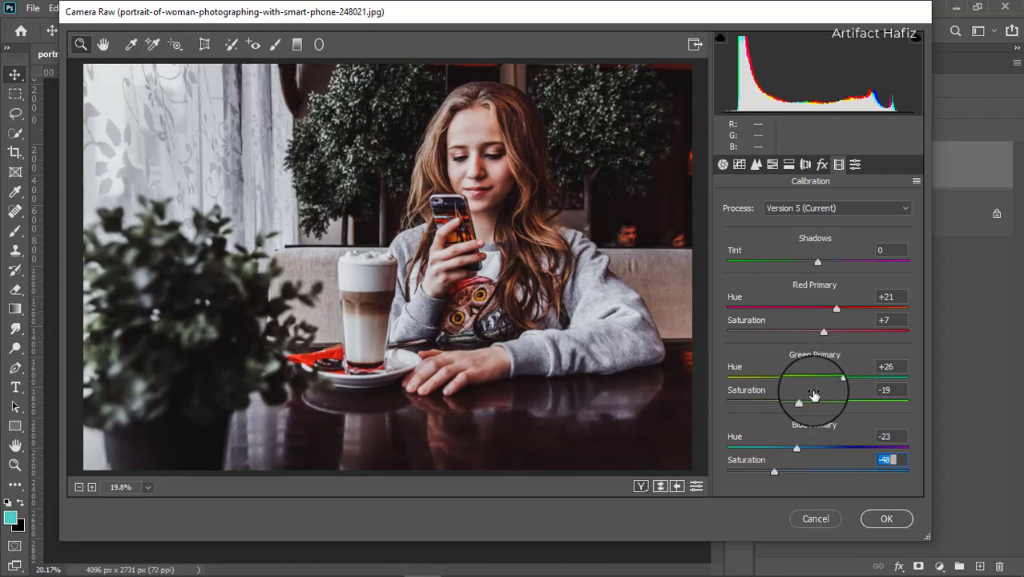
{"action": "left_click_drag", "start_coordinate": [799, 402], "coordinate": [796, 434]}
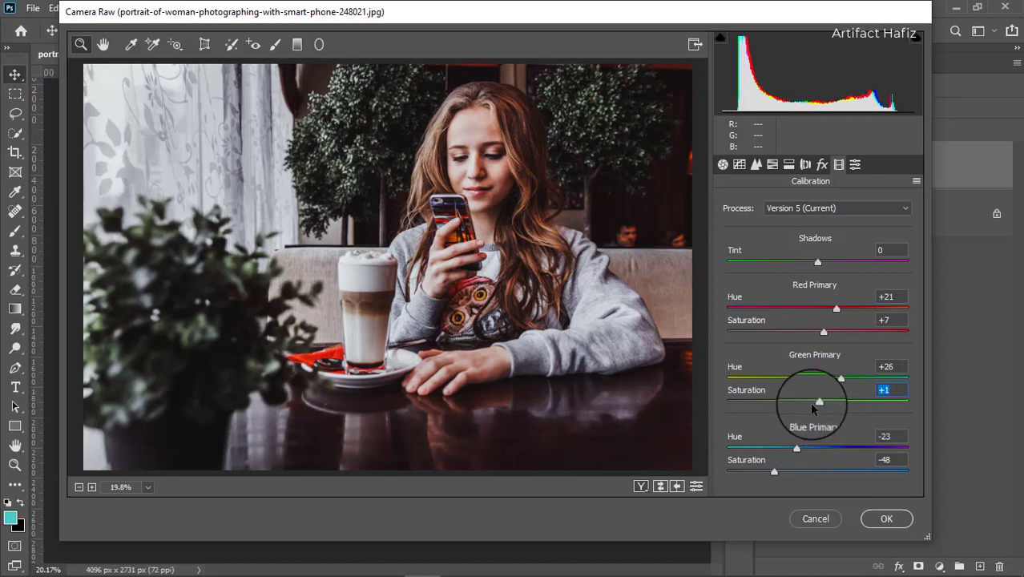
{"action": "mouse_move", "coordinate": [844, 383]}
{"action": "left_mouse_down"}
{"action": "mouse_move", "coordinate": [812, 373]}
{"action": "mouse_move", "coordinate": [846, 373]}
{"action": "mouse_move", "coordinate": [791, 388]}
{"action": "mouse_move", "coordinate": [861, 393]}
{"action": "left_mouse_up"}
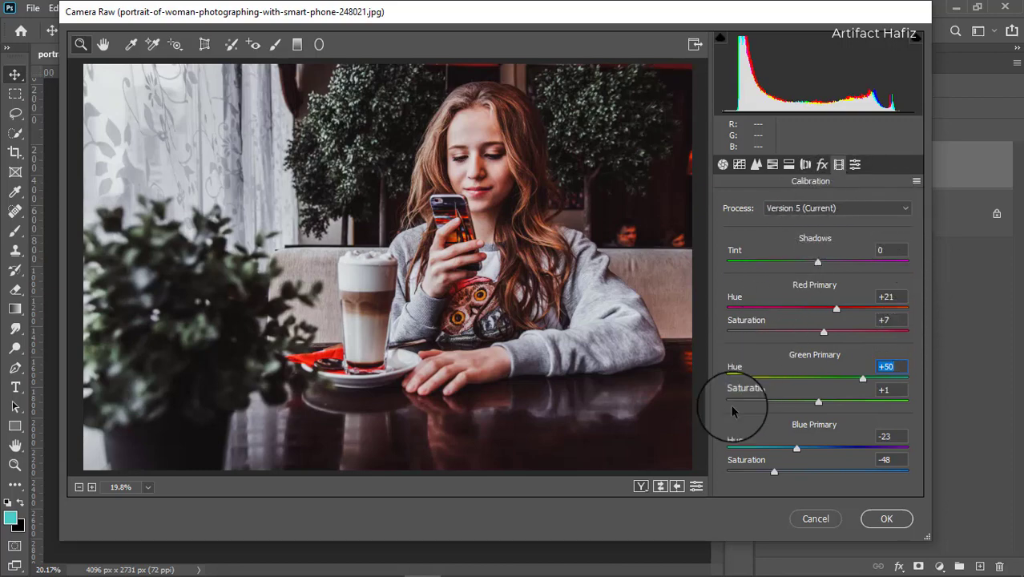
Step: Compare the original and the graded portrait in the before/after views, ending with the two full images side by side
{"action": "left_click", "coordinate": [640, 486]}
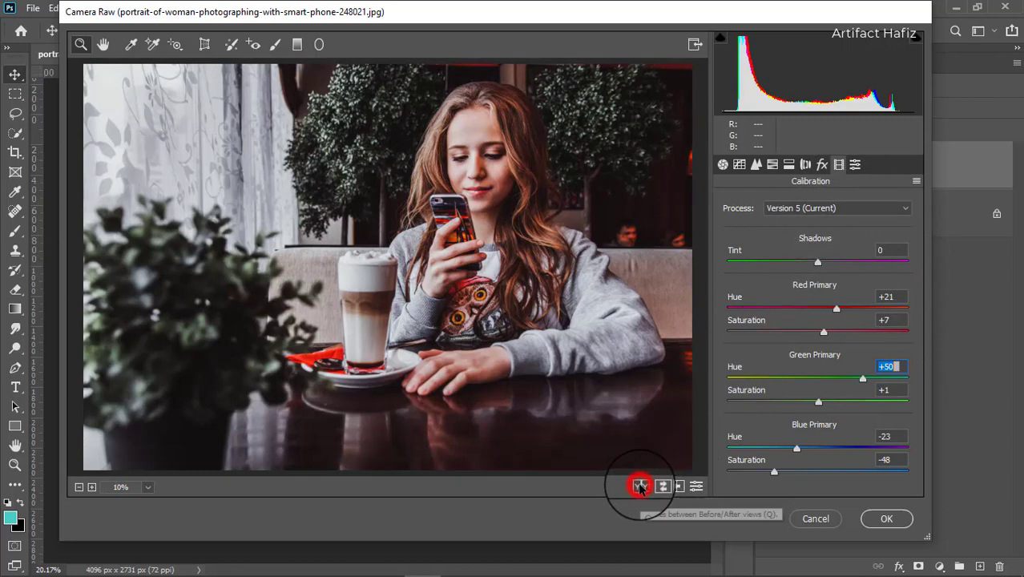
{"action": "left_click", "coordinate": [640, 486]}
{"action": "left_click", "coordinate": [641, 486]}
{"action": "left_click", "coordinate": [641, 487]}
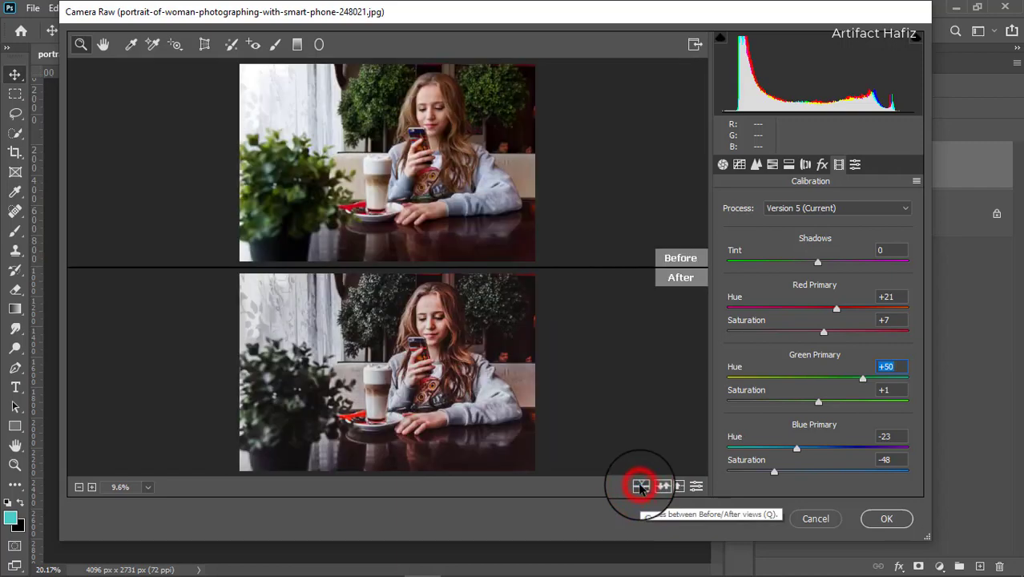
{"action": "left_click", "coordinate": [641, 487]}
{"action": "left_click", "coordinate": [641, 486]}
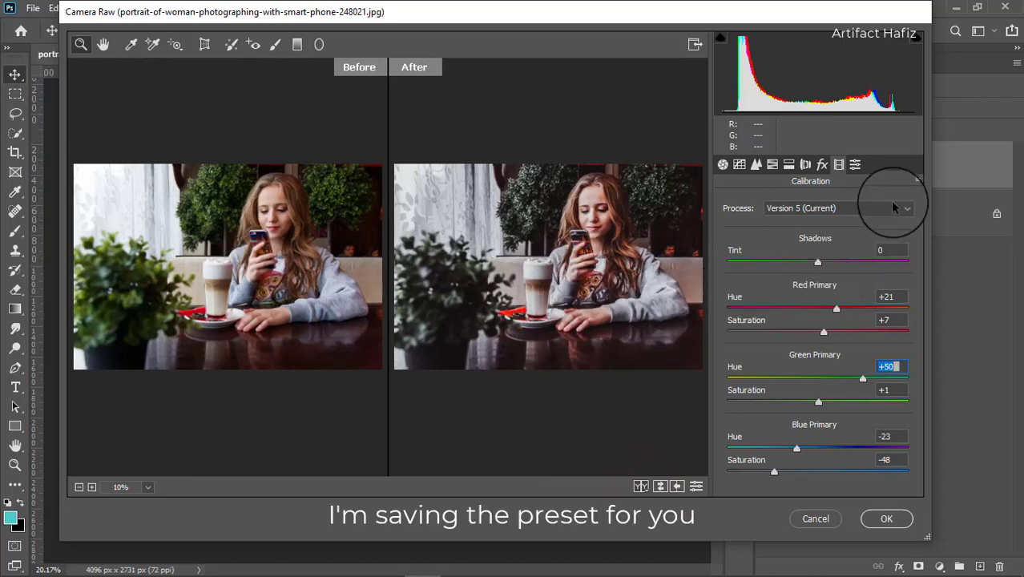
Step: Start saving the Camera Raw settings with the Default subset and choose folder 149 inside Videos as the destination
{"action": "left_click", "coordinate": [917, 182]}
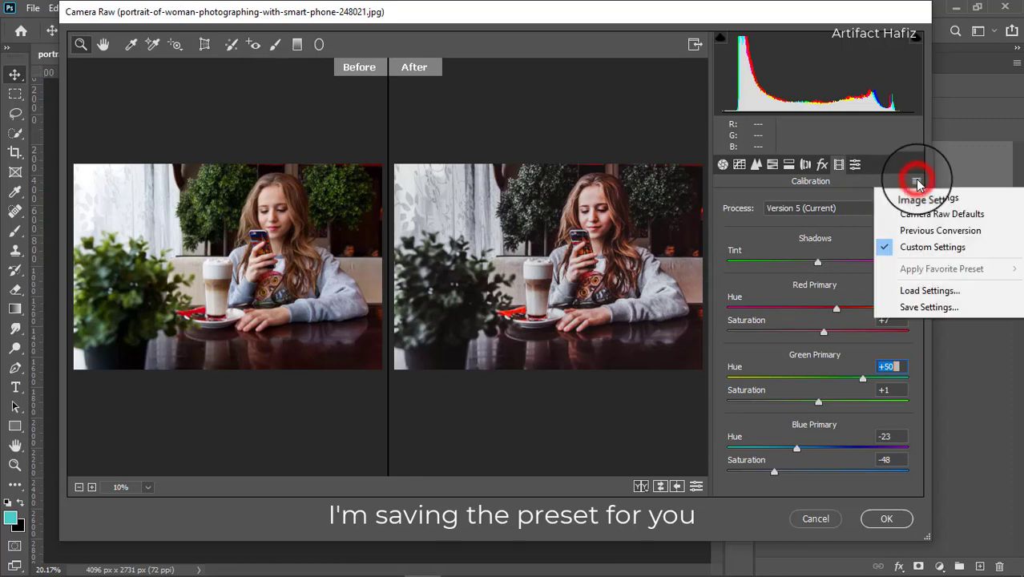
{"action": "left_click", "coordinate": [918, 307]}
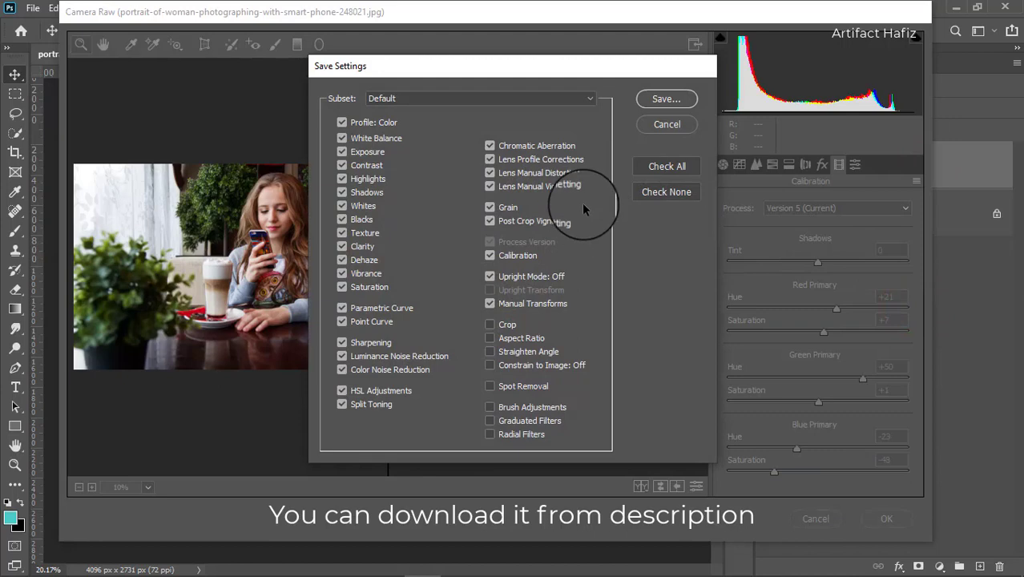
{"action": "left_click", "coordinate": [659, 102]}
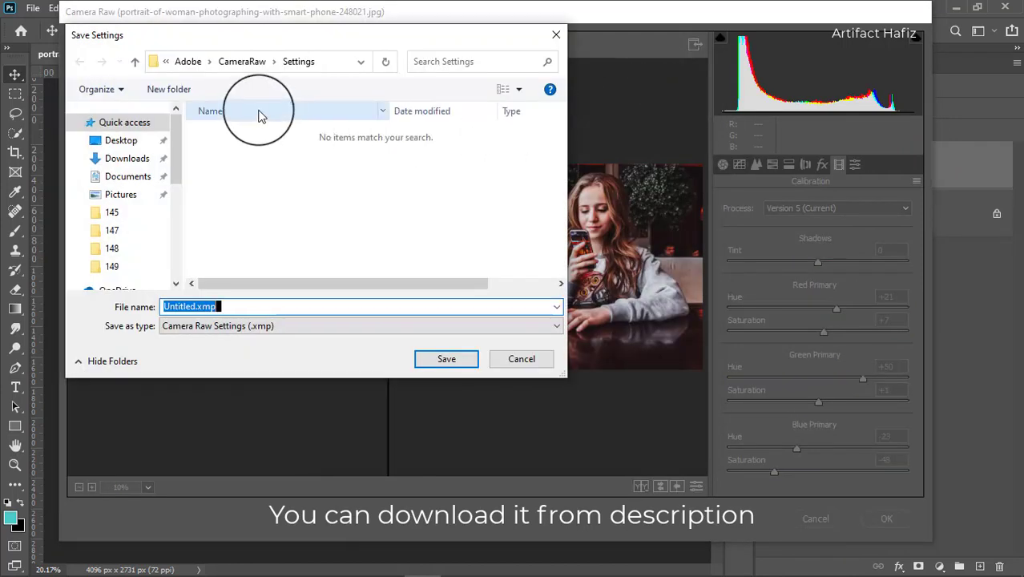
{"action": "scroll", "coordinate": [137, 245], "scroll_direction": "down", "scroll_amount": 1}
{"action": "left_click", "coordinate": [116, 237]}
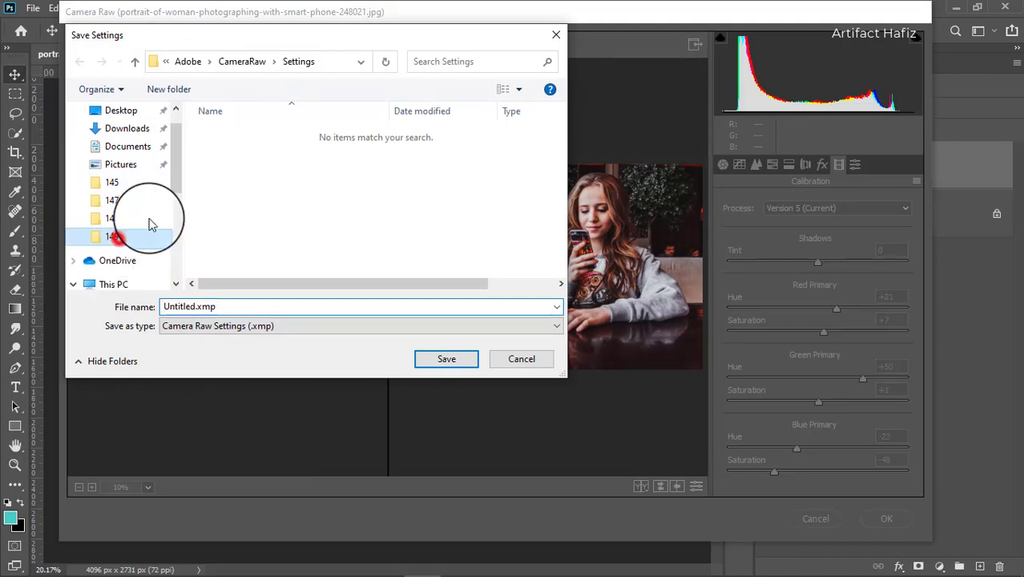
{"action": "left_click", "coordinate": [266, 61]}
{"action": "scroll", "coordinate": [423, 252], "scroll_direction": "down", "scroll_amount": 3}
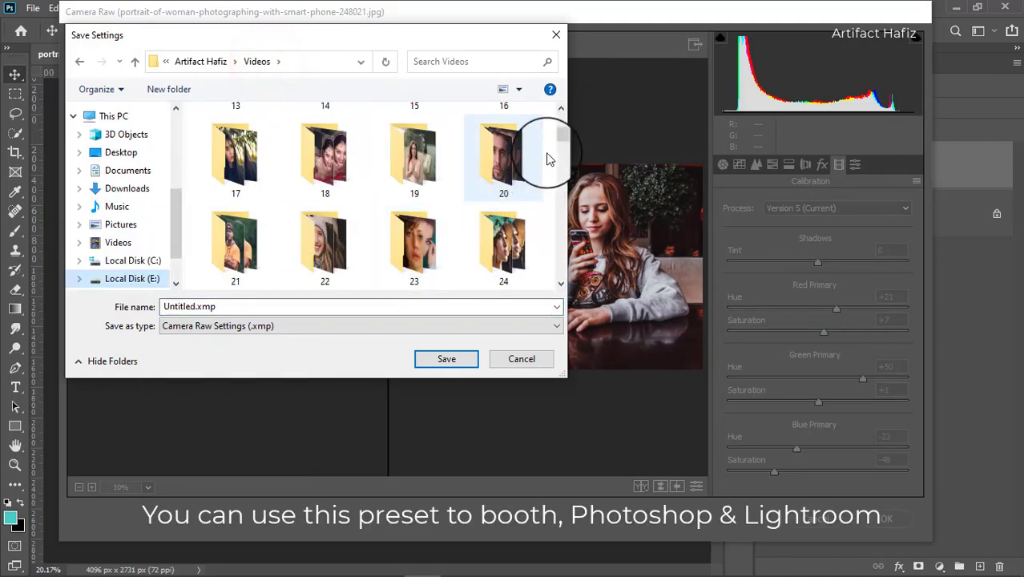
{"action": "left_click_drag", "start_coordinate": [561, 136], "coordinate": [561, 281]}
{"action": "double_click", "coordinate": [244, 255]}
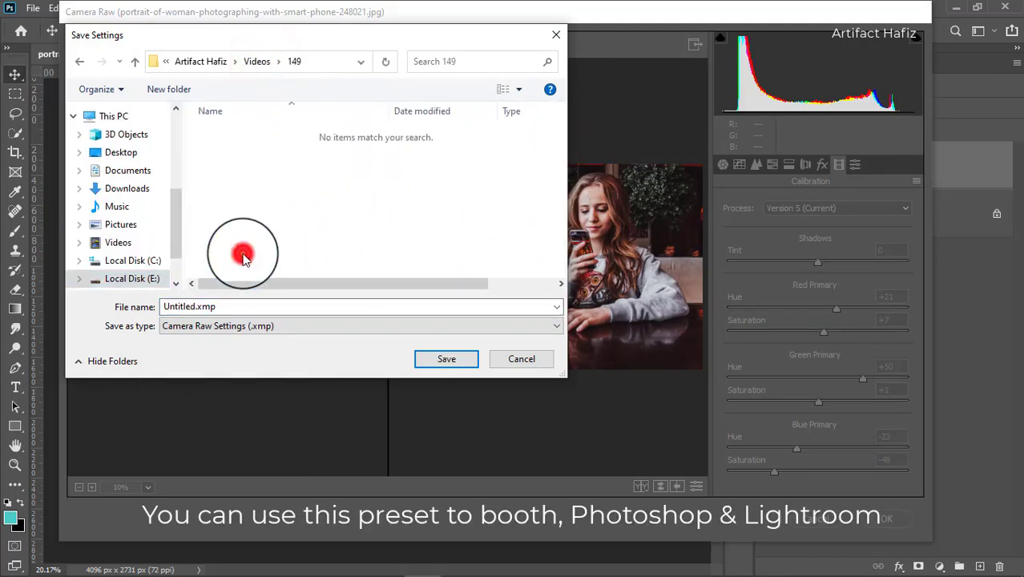
Step: Name the settings file "Rich and Moody Preset" and save it
{"action": "left_click", "coordinate": [291, 306]}
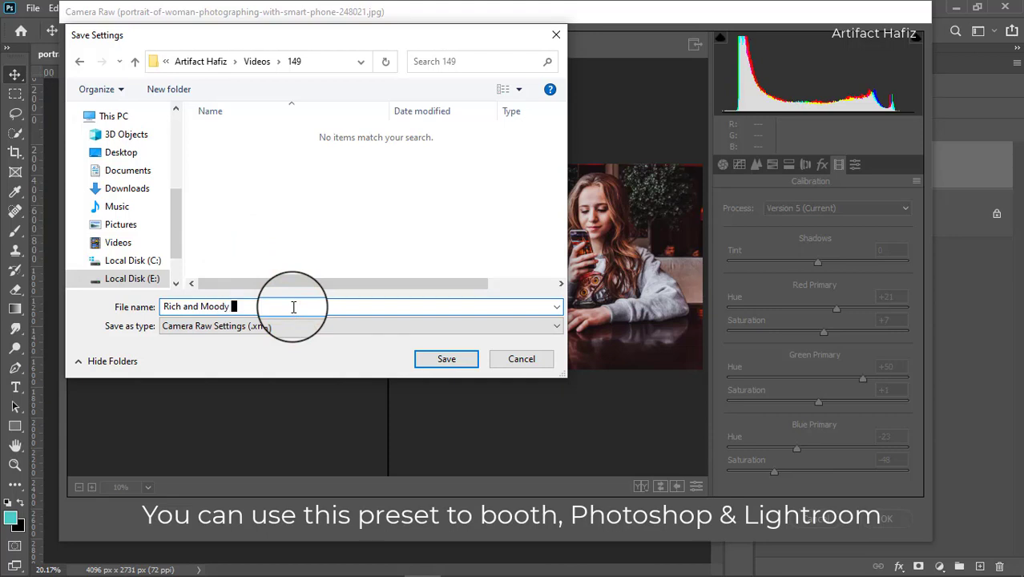
{"action": "type", "text": "Rich and Moody Preset"}
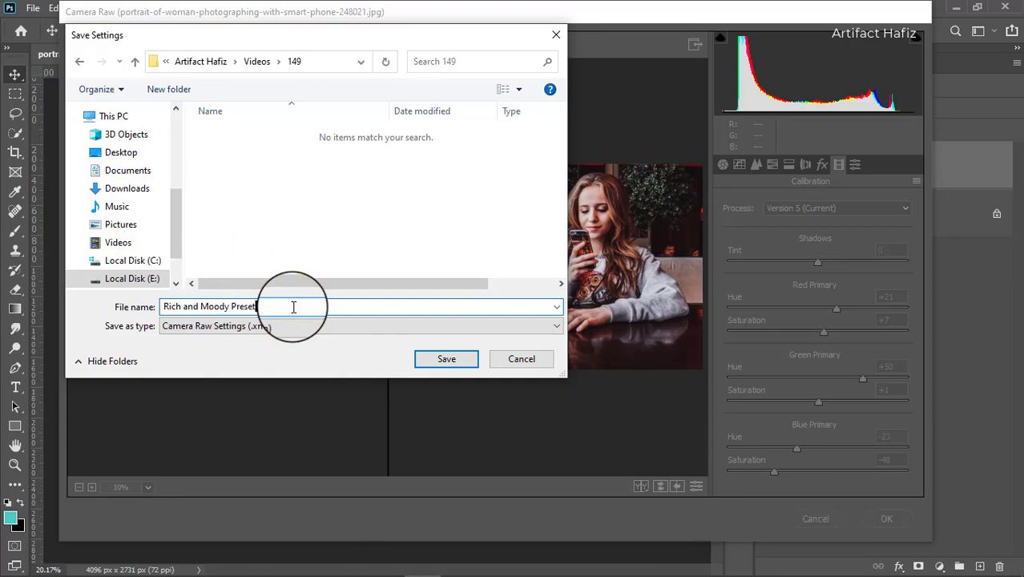
{"action": "key", "text": "Return"}
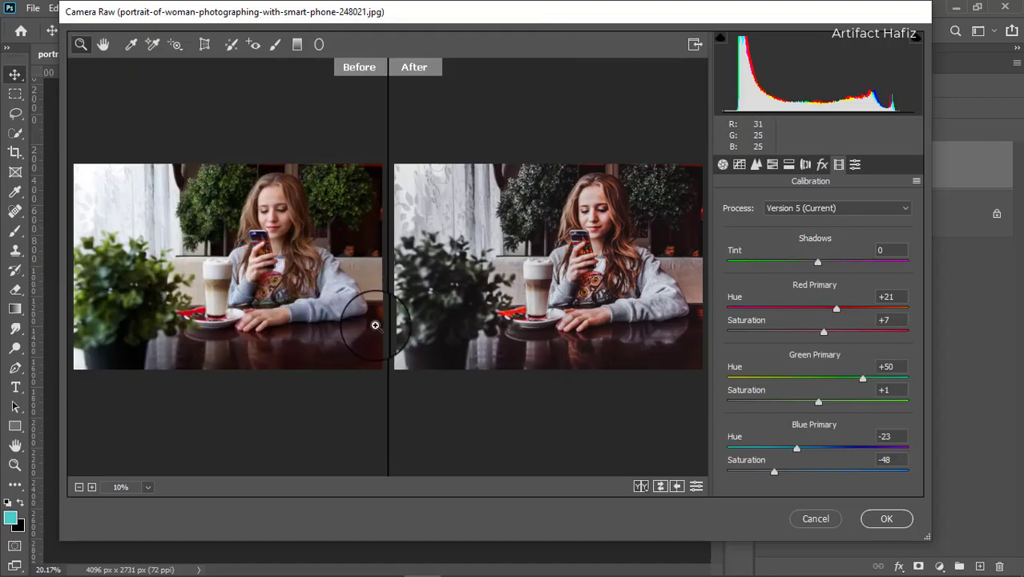
Step: Apply the Camera Raw grade to the café portrait and toggle the Background copy layer's visibility to compare it with the original
{"action": "left_click", "coordinate": [886, 518]}
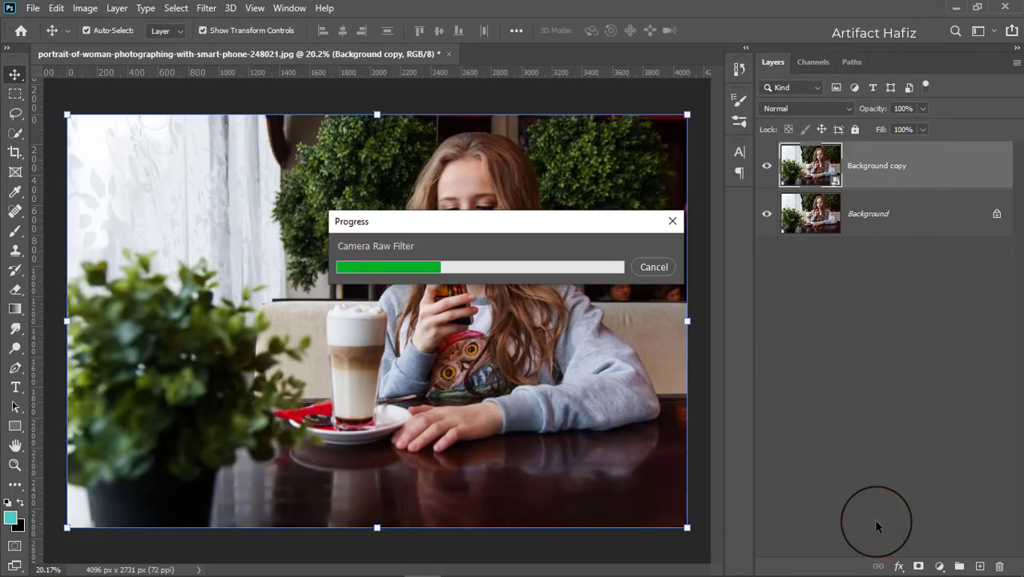
{"action": "left_click", "coordinate": [767, 165]}
{"action": "left_click", "coordinate": [767, 166]}
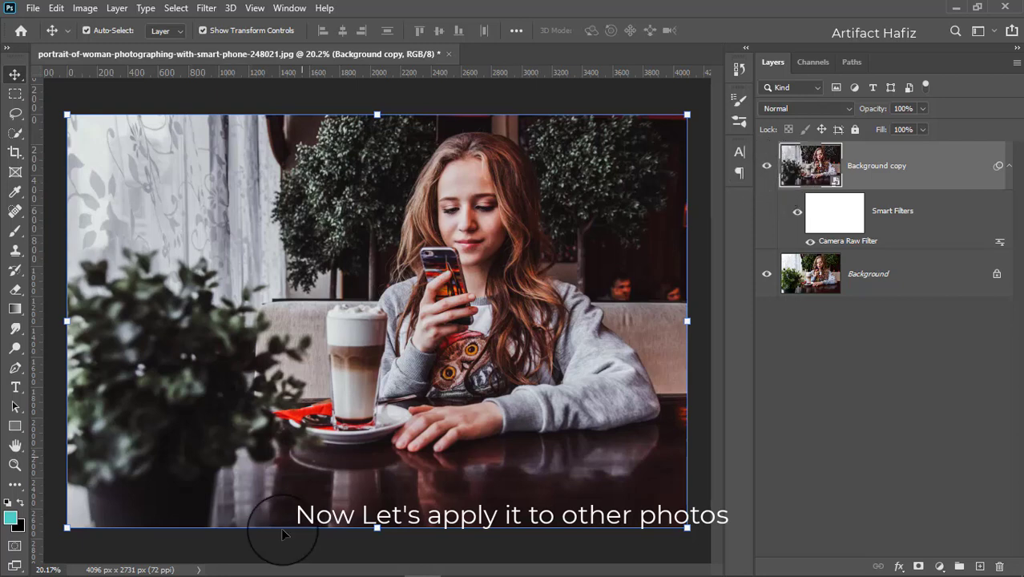
Step: Switch to File Explorer and open portrait-of-curly-hair-woman-1028927.jpg from folder 149 as a separate document in Photoshop
{"action": "mouse_move", "coordinate": [223, 571]}
{"action": "left_click", "coordinate": [166, 561]}
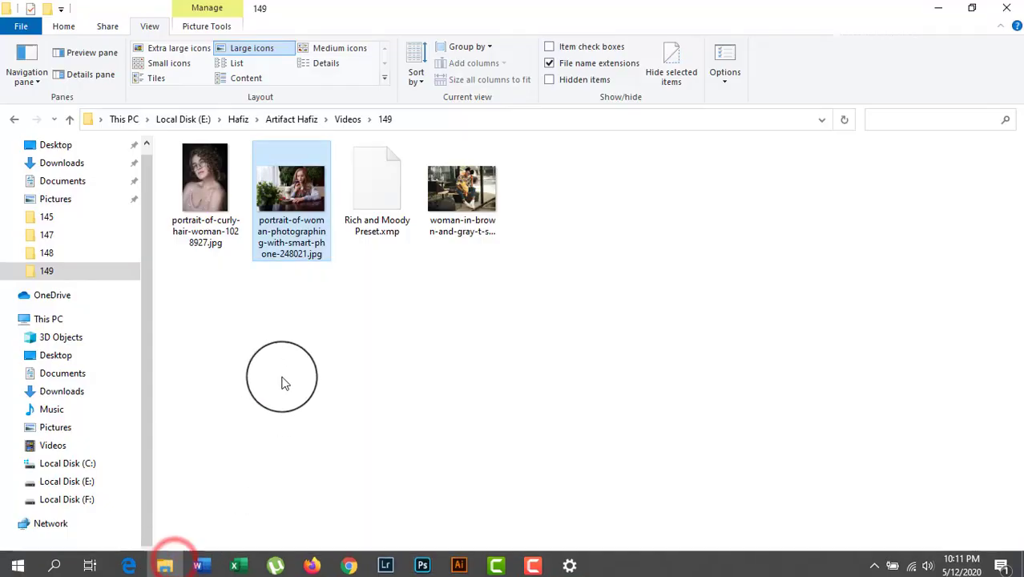
{"action": "left_click", "coordinate": [282, 379]}
{"action": "left_click_drag", "start_coordinate": [215, 200], "coordinate": [437, 16]}
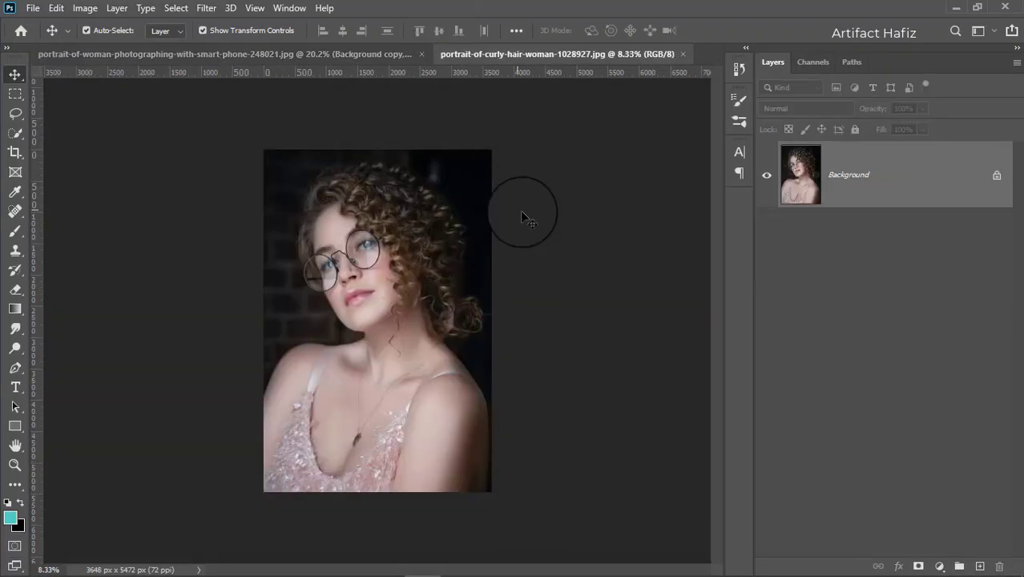
{"action": "scroll", "coordinate": [381, 330], "scroll_direction": "up", "scroll_amount": 1}
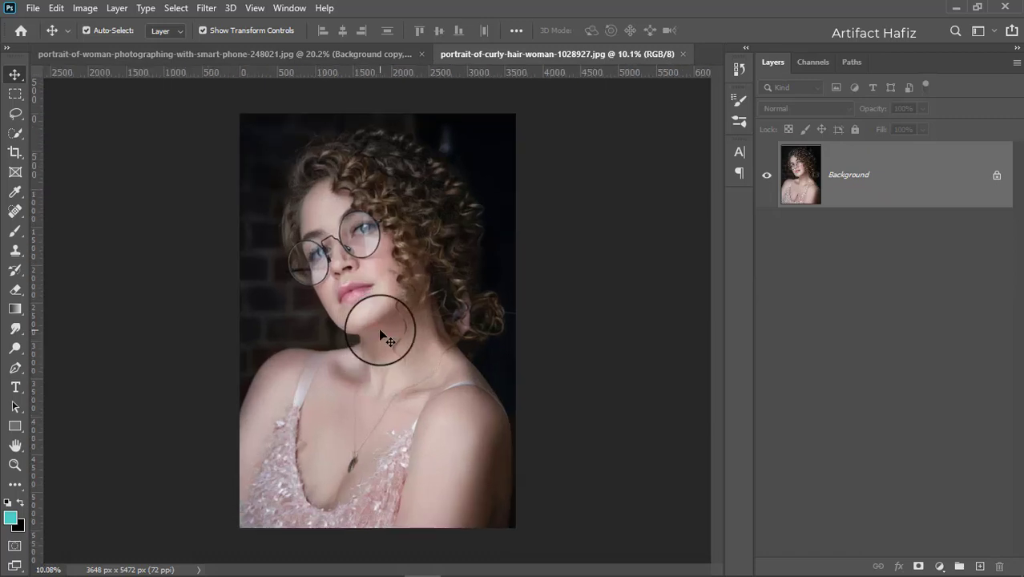
Step: Duplicate the Background layer of the curly-hair portrait and convert the copy for smart filters
{"action": "left_click", "coordinate": [856, 159]}
{"action": "left_click_drag", "start_coordinate": [856, 159], "coordinate": [980, 564]}
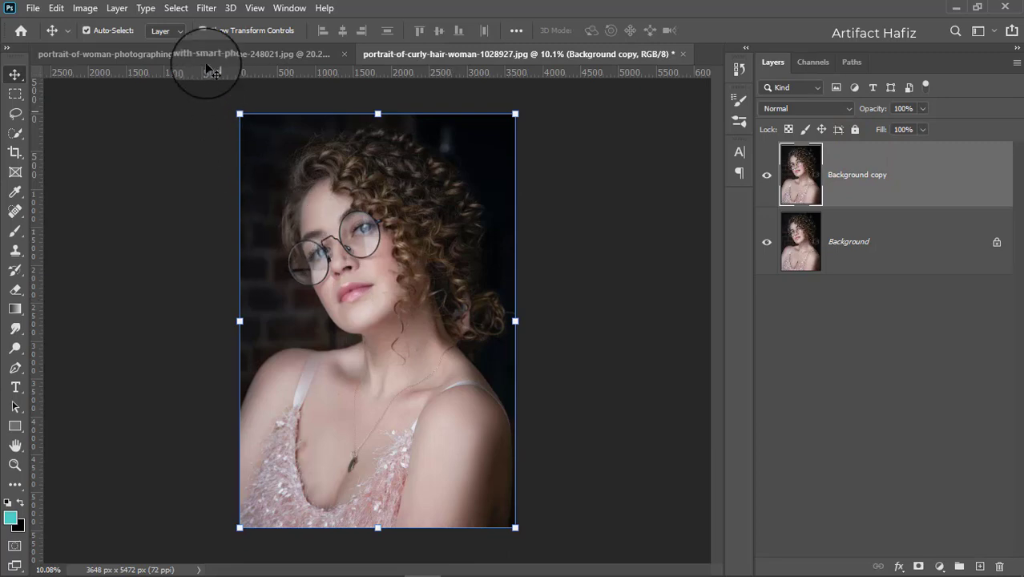
{"action": "left_click", "coordinate": [202, 10]}
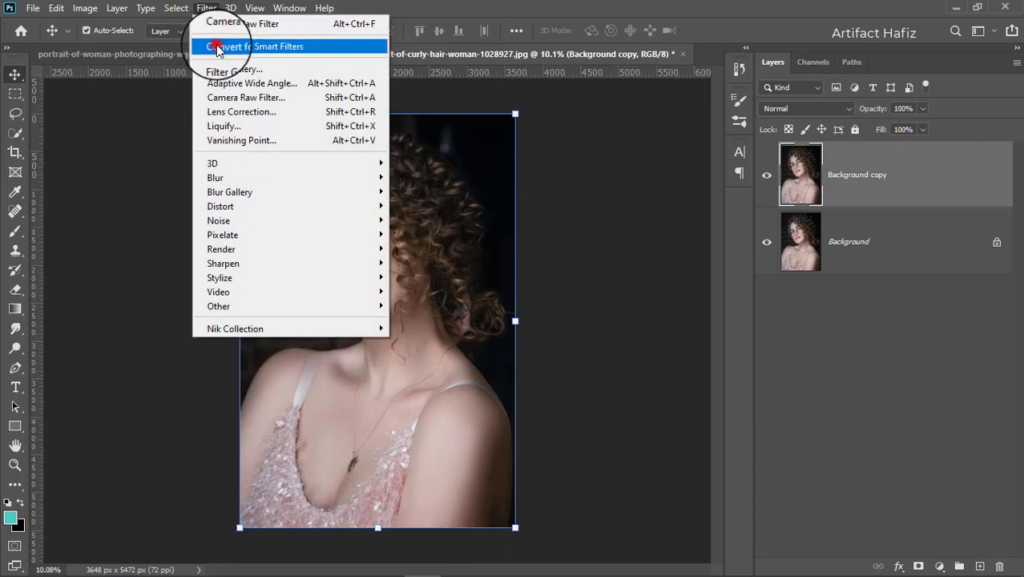
{"action": "left_click", "coordinate": [217, 44]}
{"action": "left_click", "coordinate": [496, 230]}
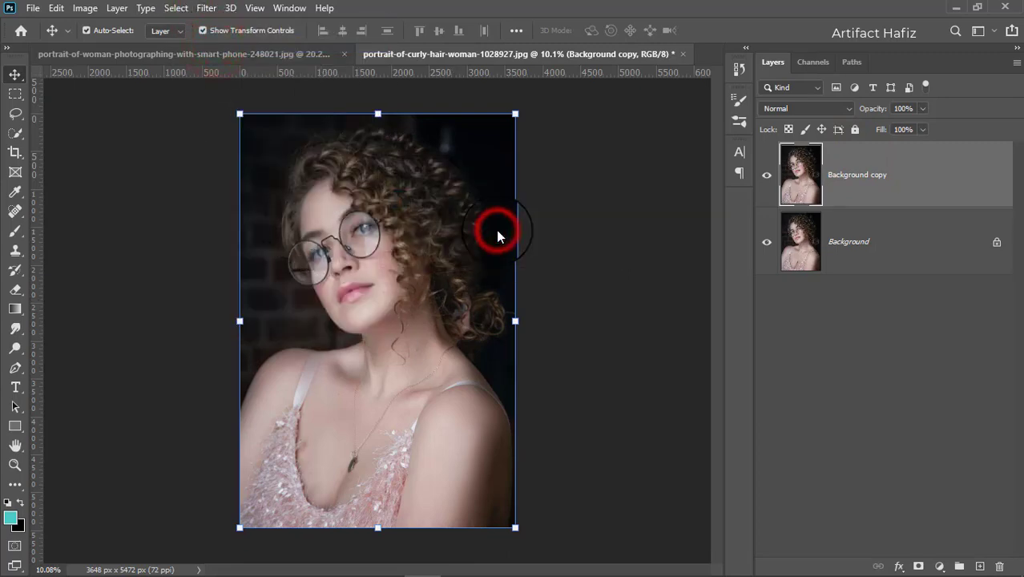
Step: Open the Camera Raw filter on the curly-hair portrait's copy and load the settings from Rich and Moody Preset.xmp
{"action": "left_click", "coordinate": [206, 8]}
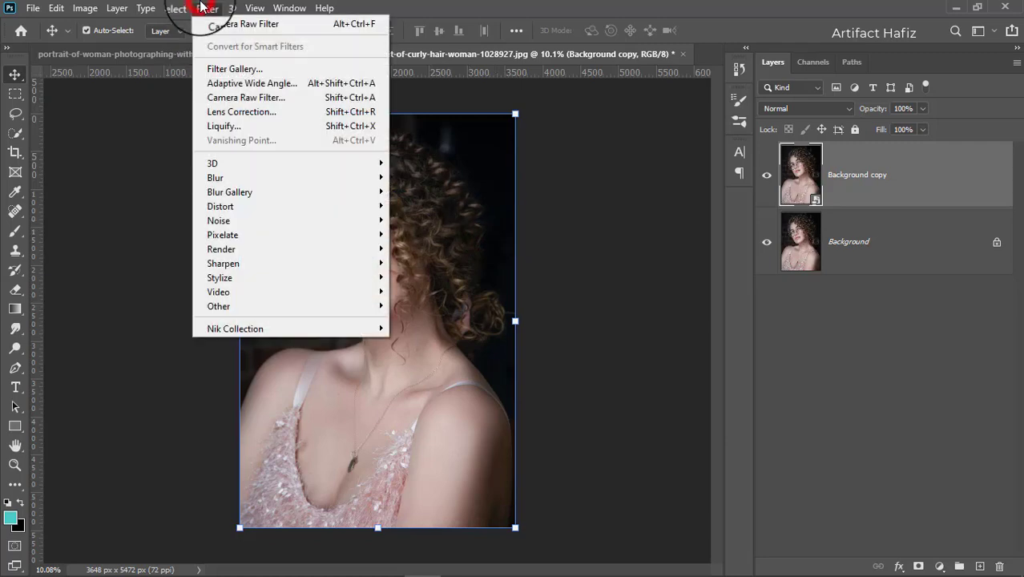
{"action": "left_click", "coordinate": [232, 99]}
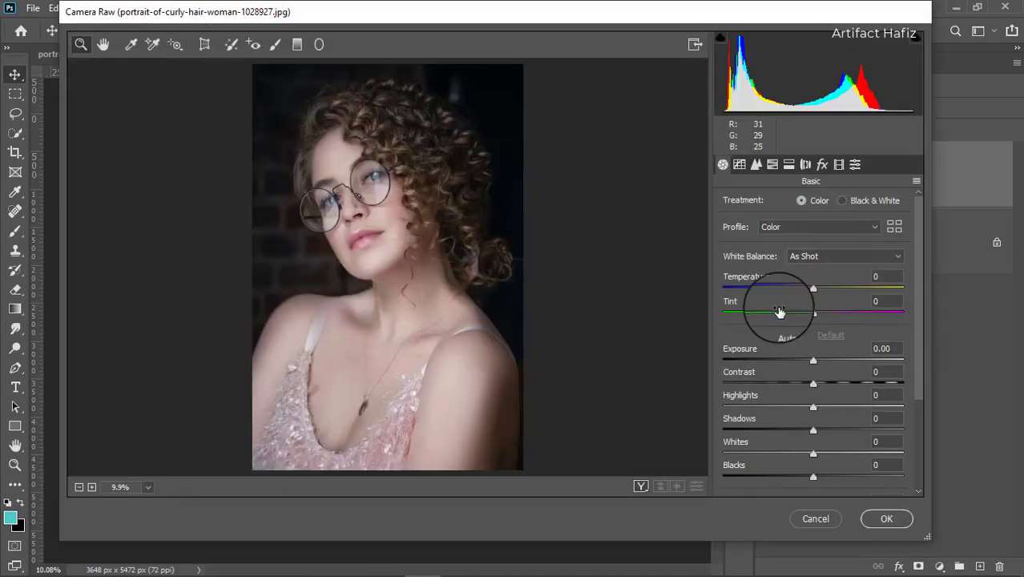
{"action": "left_click", "coordinate": [916, 181]}
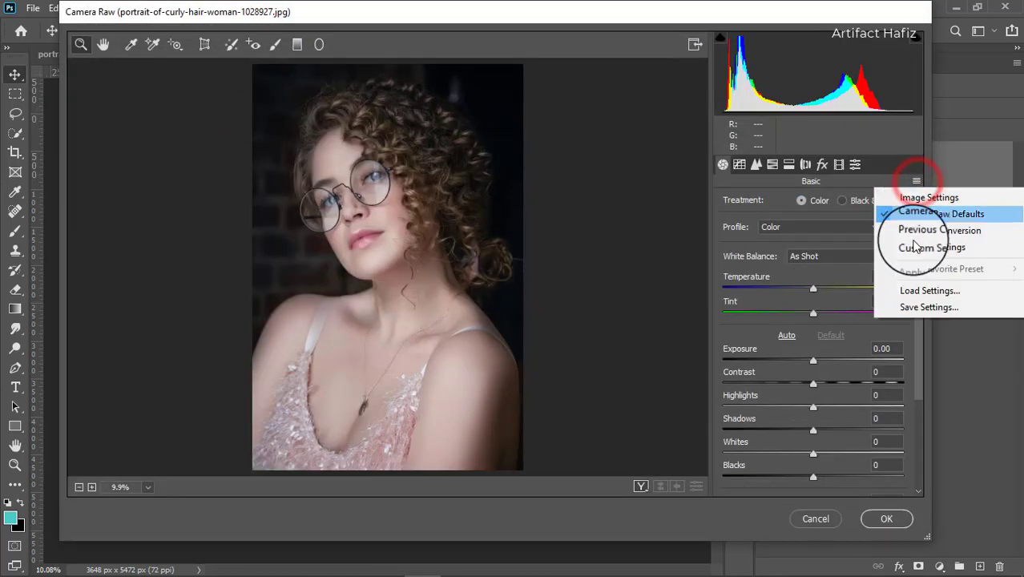
{"action": "left_click", "coordinate": [911, 290]}
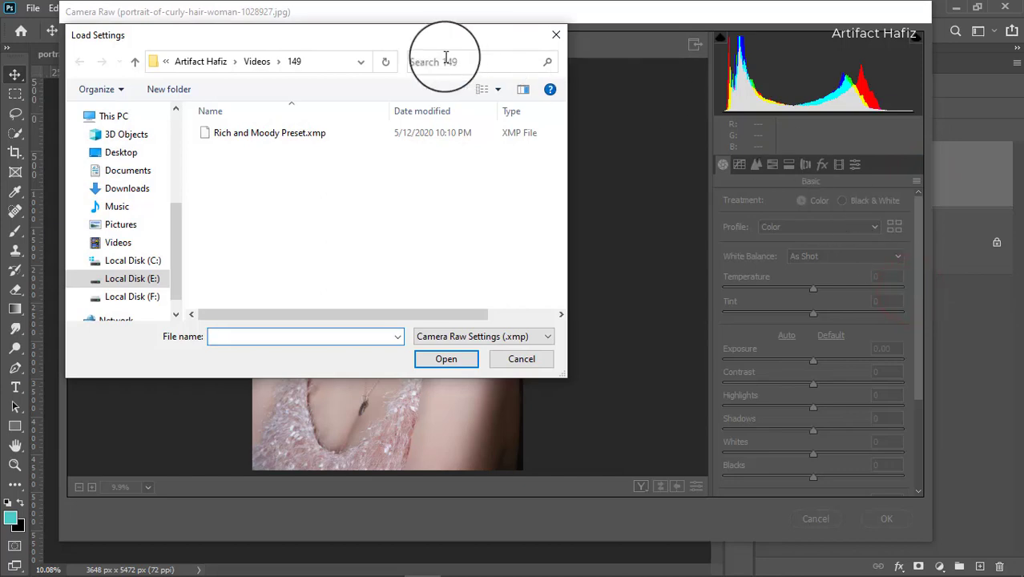
{"action": "left_click", "coordinate": [254, 133]}
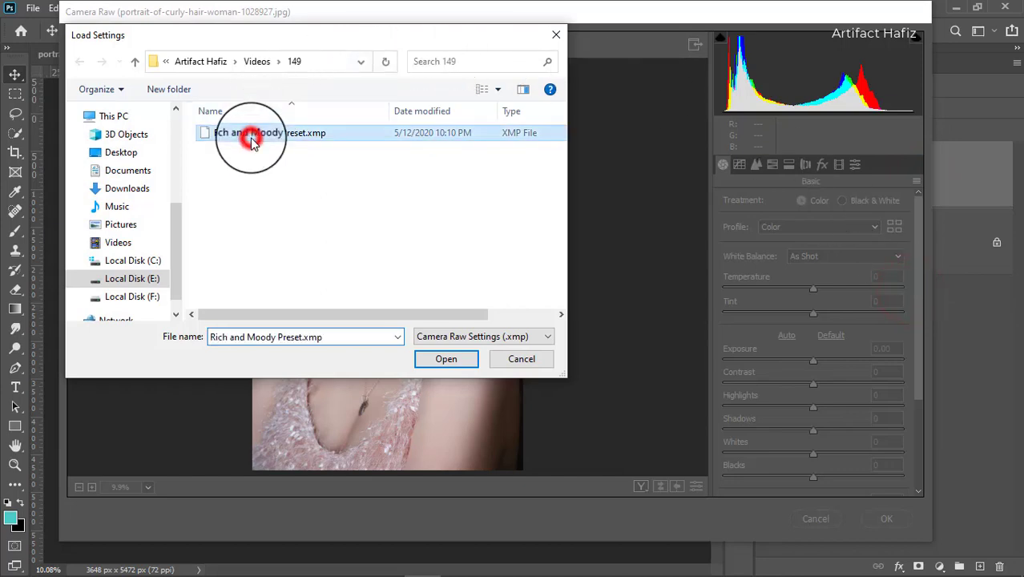
{"action": "left_click", "coordinate": [445, 359]}
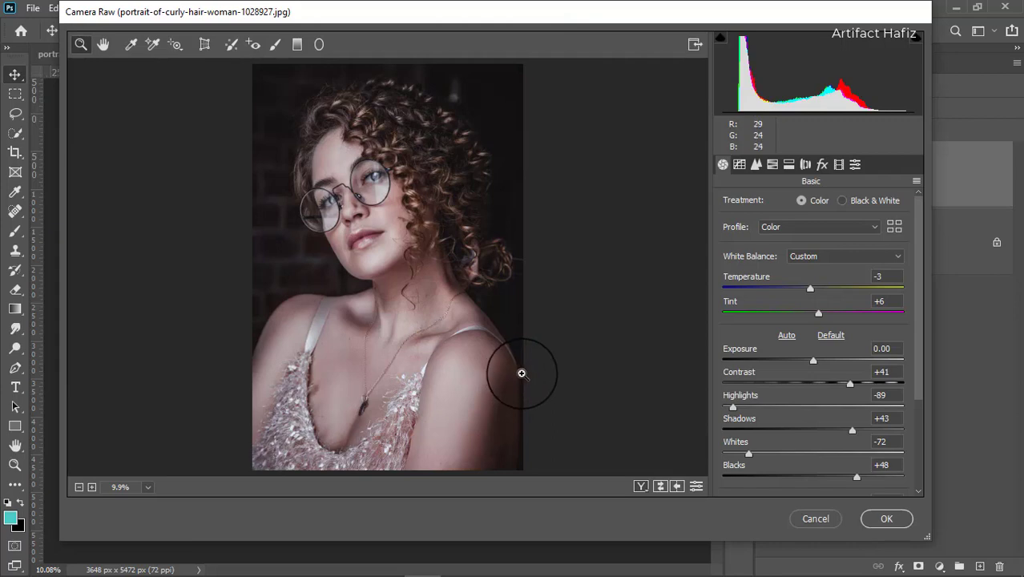
Step: Compare the curly-hair portrait before and after side by side, apply the filter, and toggle the graded layer's visibility to check it
{"action": "left_click", "coordinate": [643, 487]}
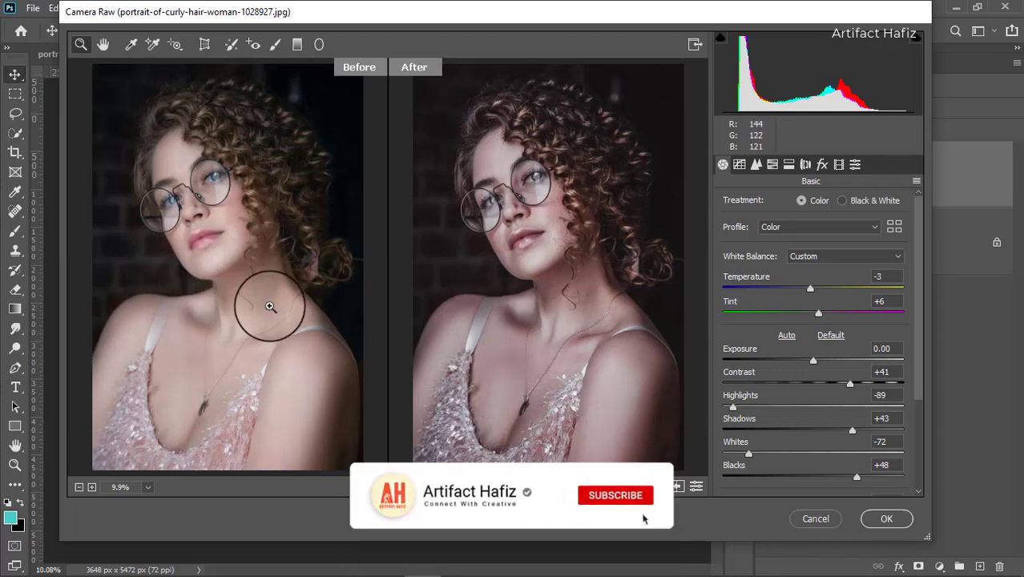
{"action": "left_click", "coordinate": [881, 519]}
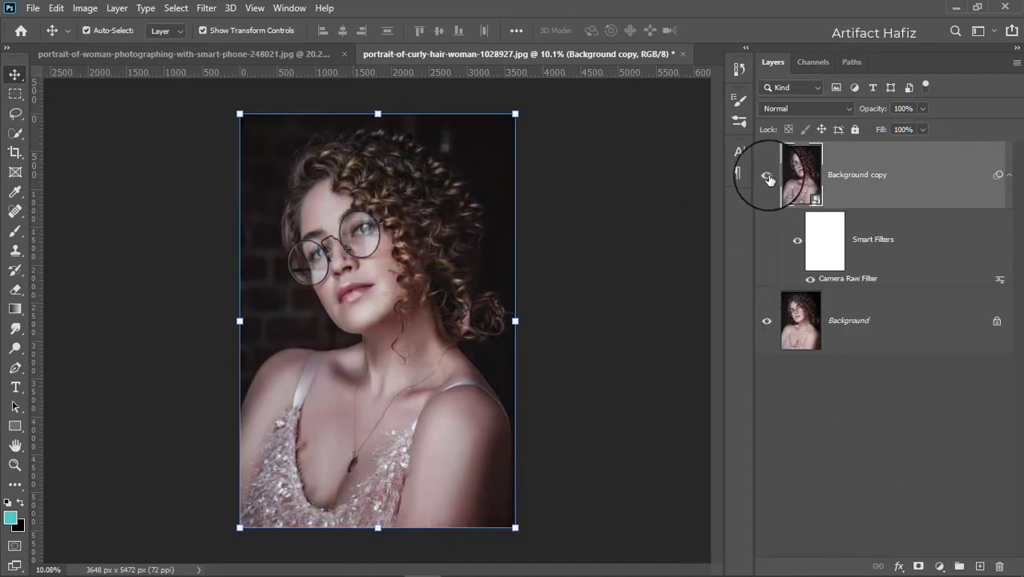
{"action": "left_click", "coordinate": [767, 178]}
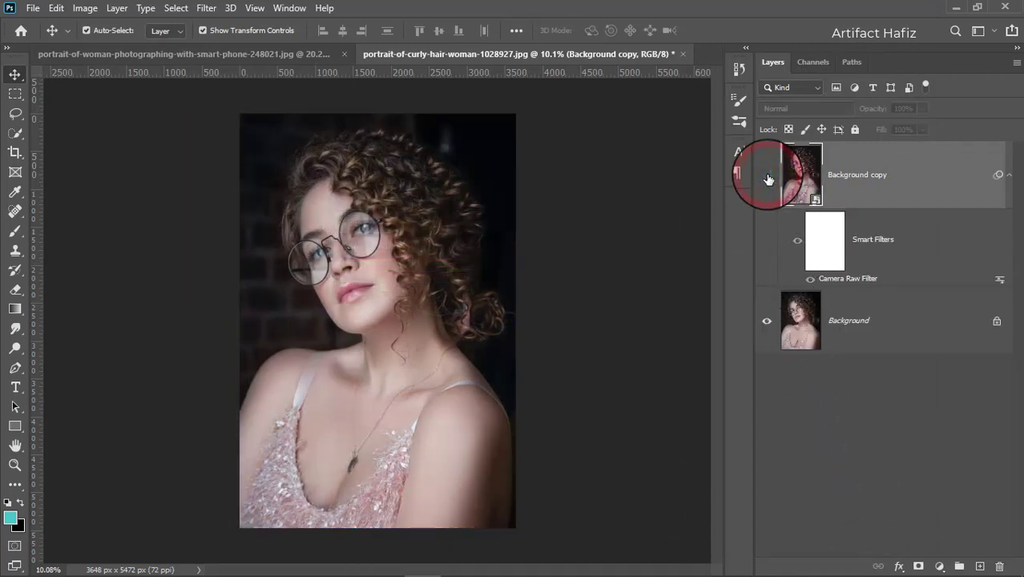
{"action": "left_click", "coordinate": [767, 177]}
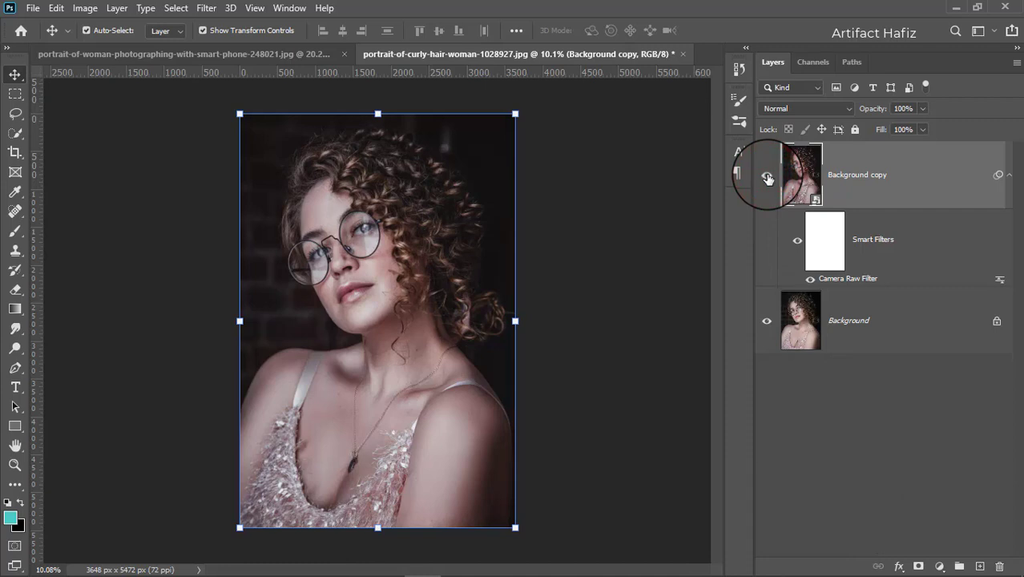
Step: Switch to File Explorer and open the woman-in-brown-and-gray-t-shirt photo from folder 149 as a separate document in Photoshop
{"action": "left_click", "coordinate": [165, 564]}
{"action": "left_click", "coordinate": [403, 366]}
{"action": "left_click", "coordinate": [465, 190]}
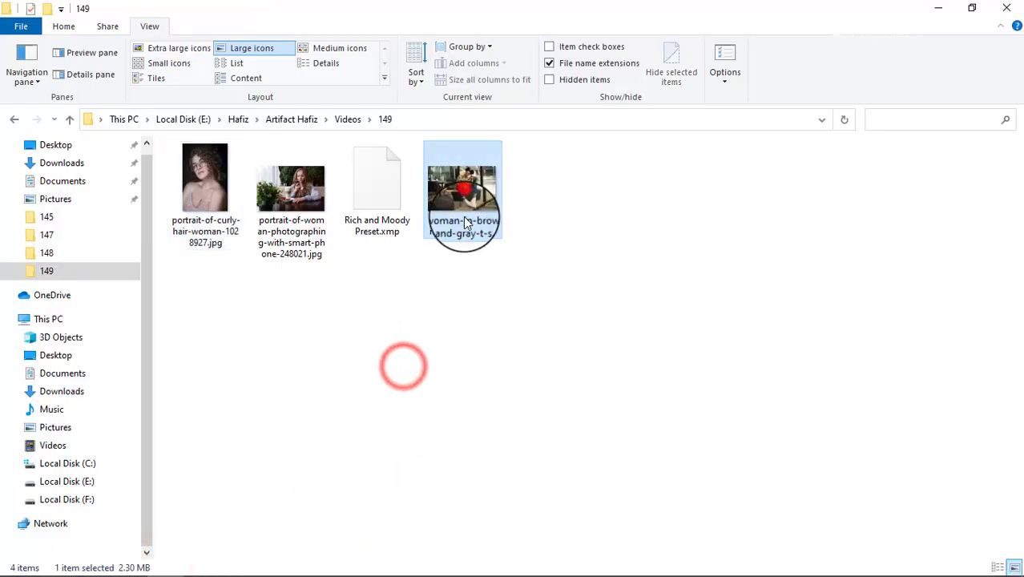
{"action": "left_click_drag", "start_coordinate": [463, 216], "coordinate": [457, 15]}
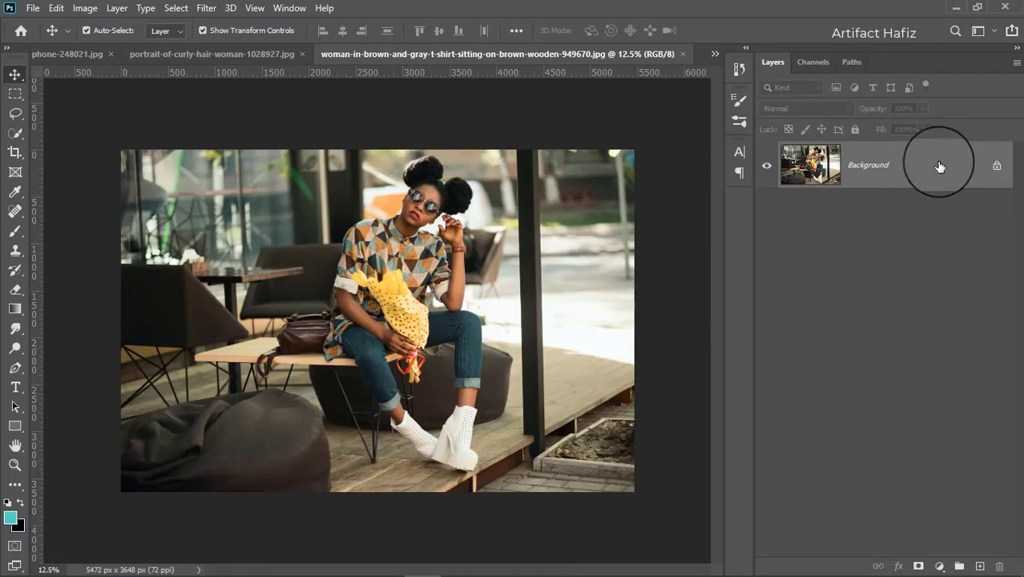
Step: Duplicate the Background layer of the photo of the seated woman and convert the copy for smart filters
{"action": "left_click", "coordinate": [918, 157]}
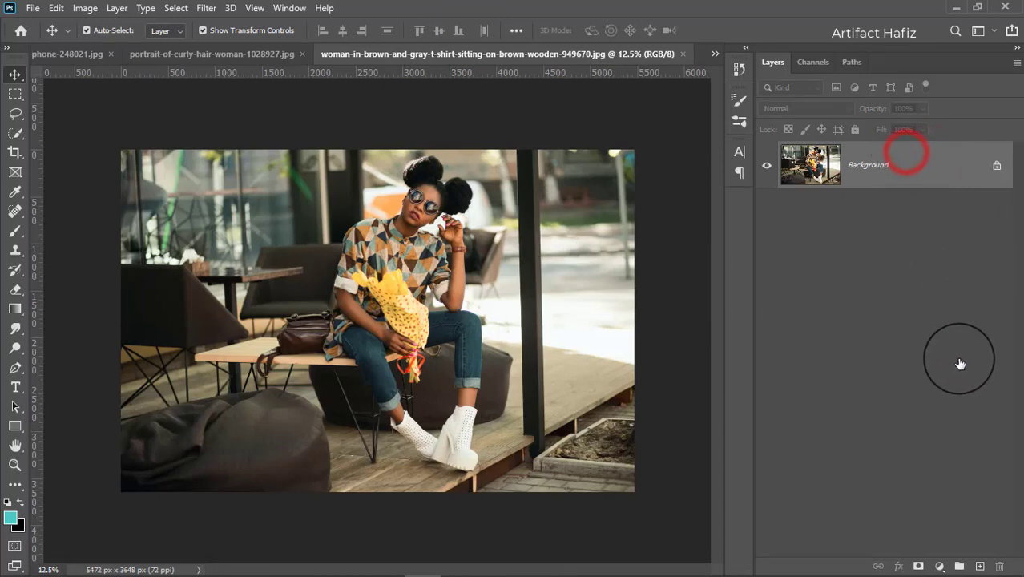
{"action": "left_click_drag", "start_coordinate": [903, 165], "coordinate": [979, 566]}
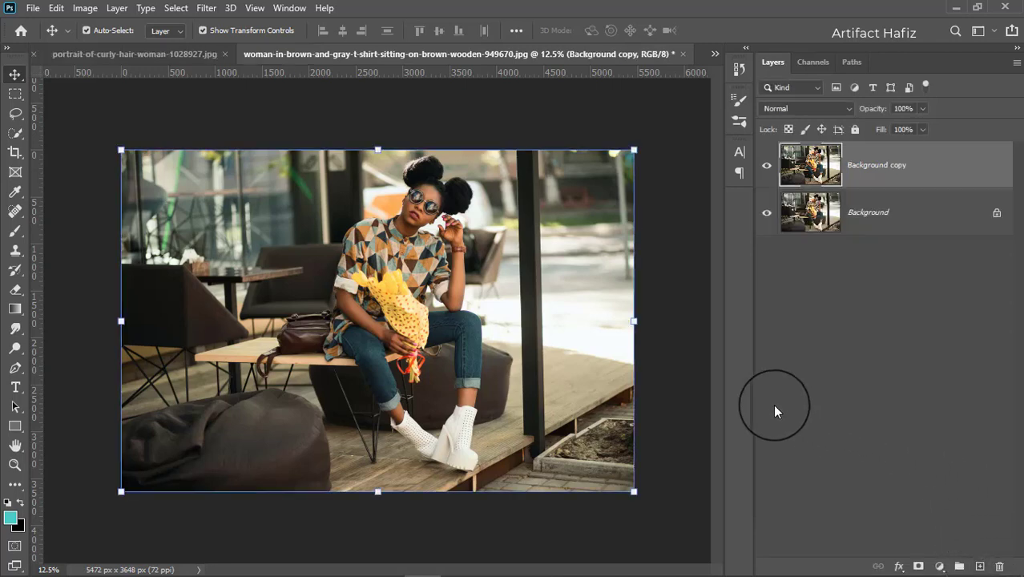
{"action": "left_click", "coordinate": [205, 8]}
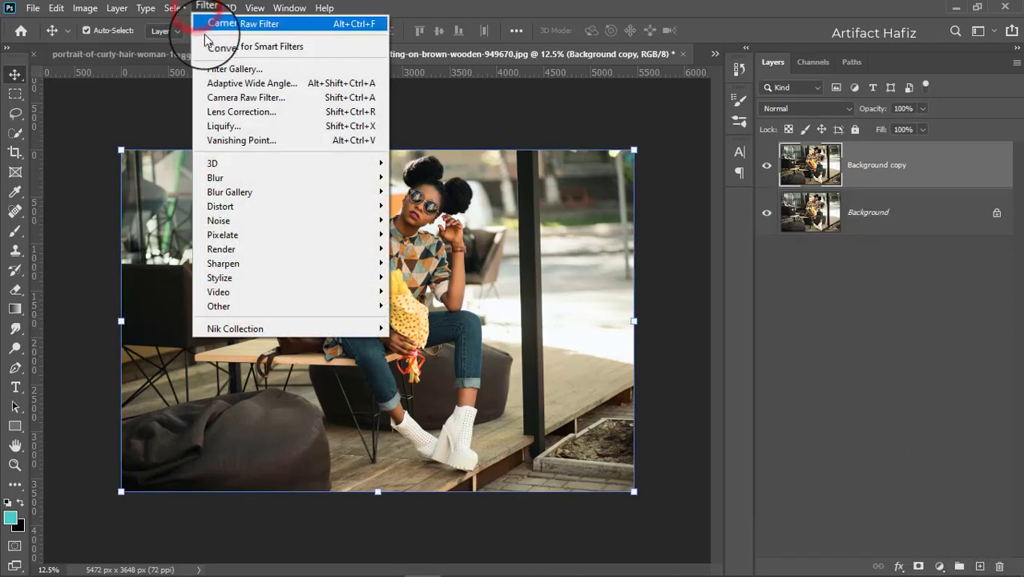
{"action": "left_click", "coordinate": [206, 44]}
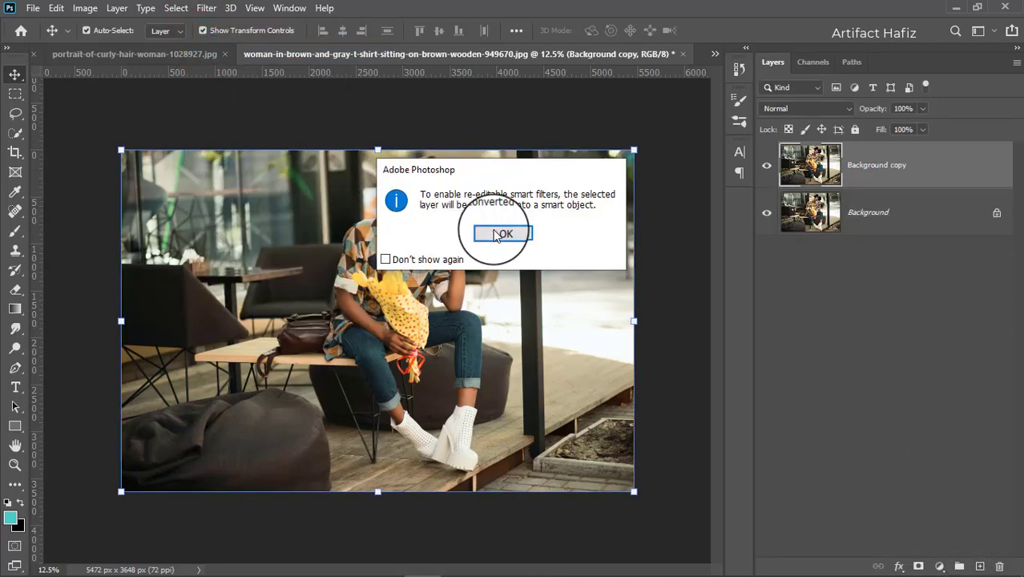
{"action": "left_click", "coordinate": [497, 233]}
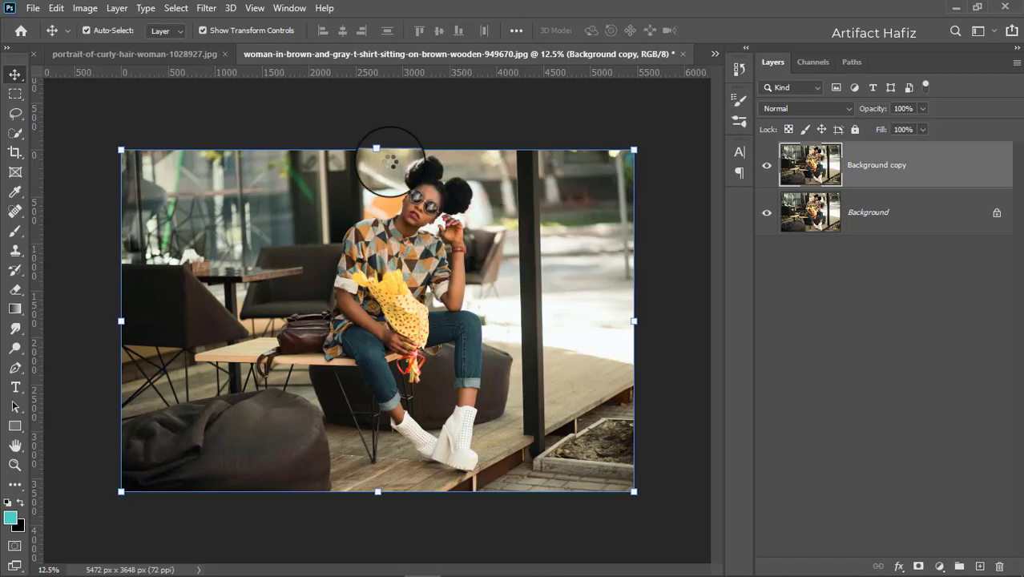
Step: Open the Camera Raw filter on the seated woman's Background copy and load the settings from Rich and Moody Preset.xmp
{"action": "left_click", "coordinate": [206, 8]}
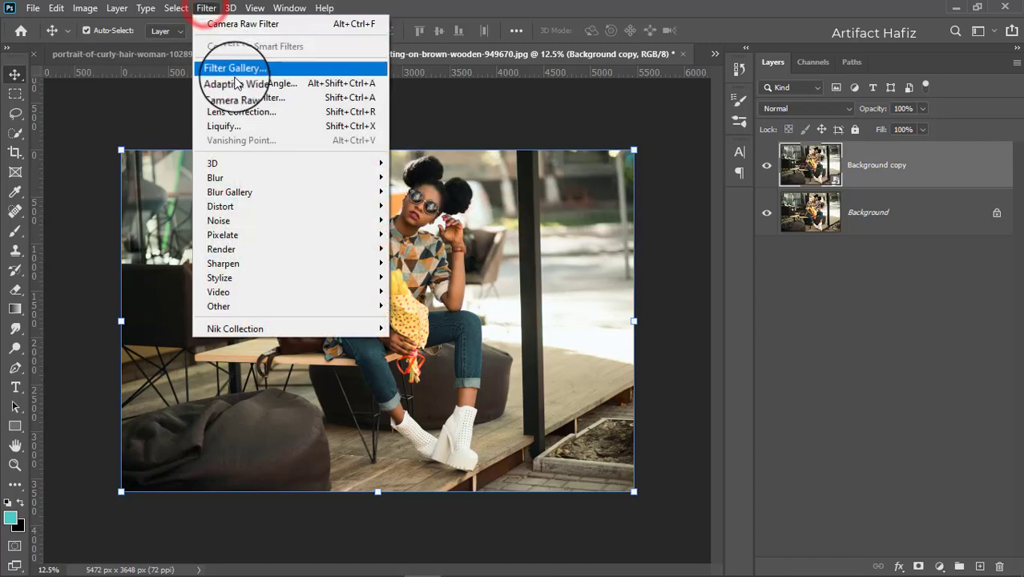
{"action": "left_click", "coordinate": [246, 97]}
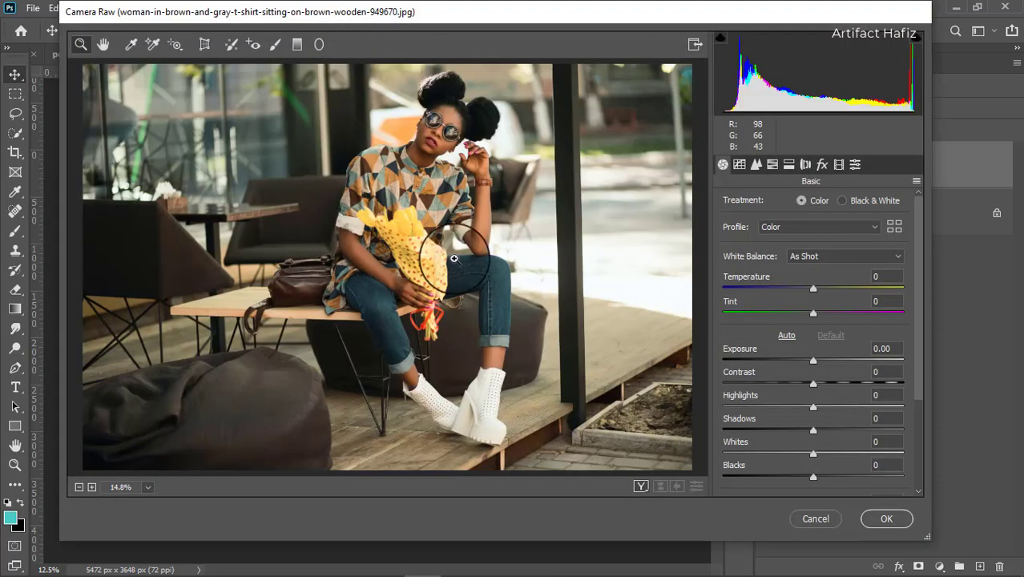
{"action": "left_click", "coordinate": [916, 181]}
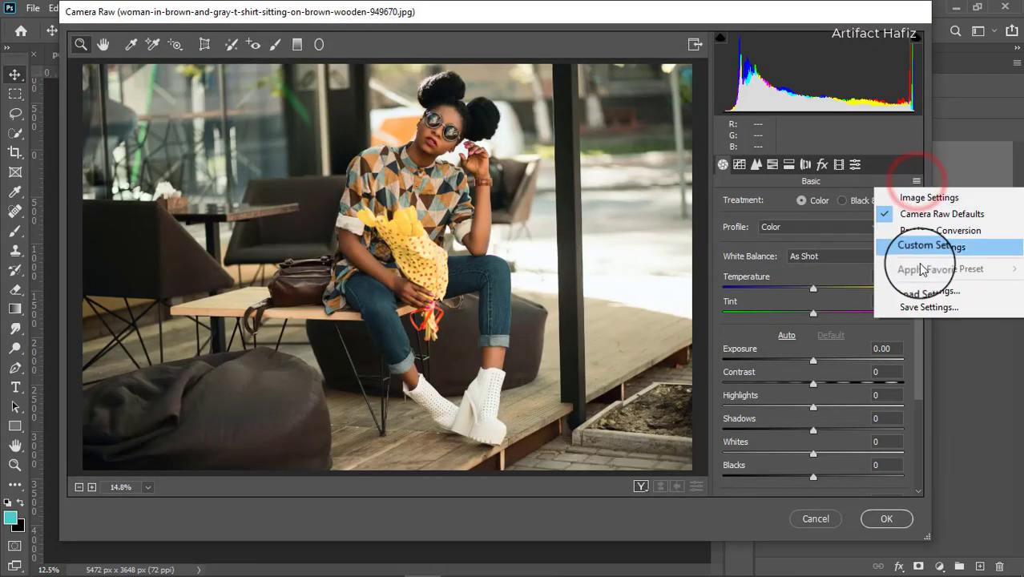
{"action": "left_click", "coordinate": [921, 292]}
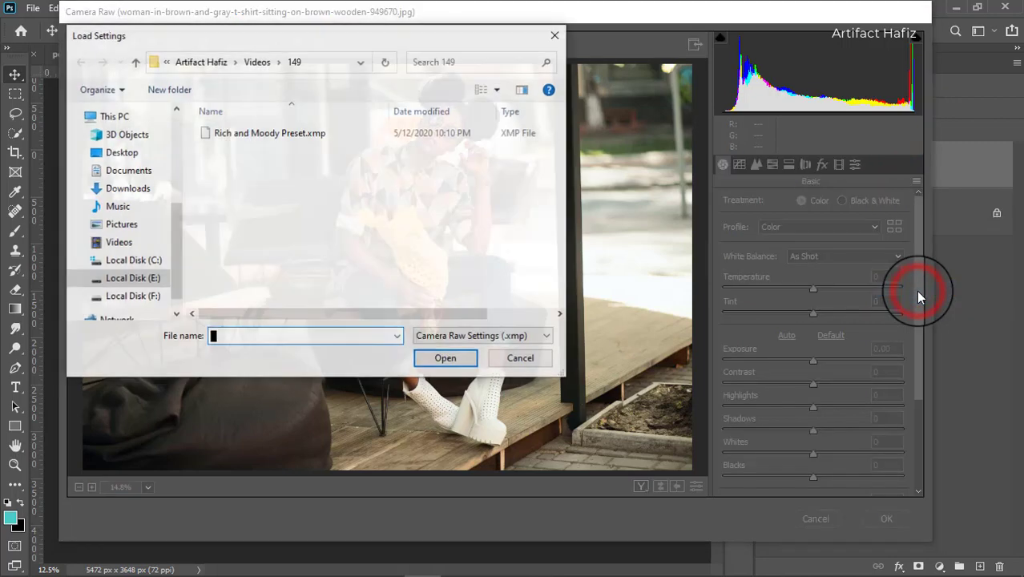
{"action": "left_click", "coordinate": [313, 134]}
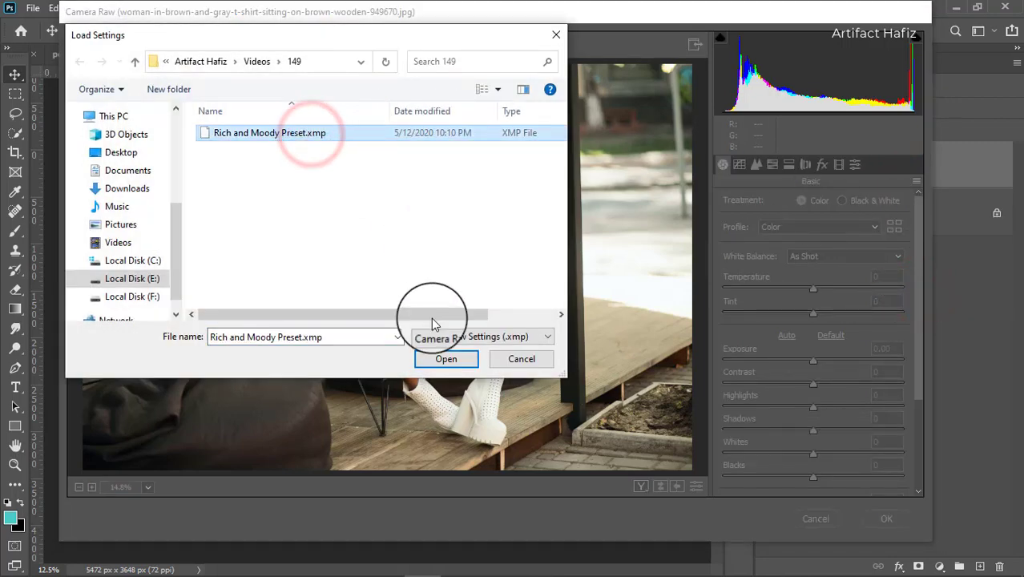
{"action": "left_click", "coordinate": [443, 359]}
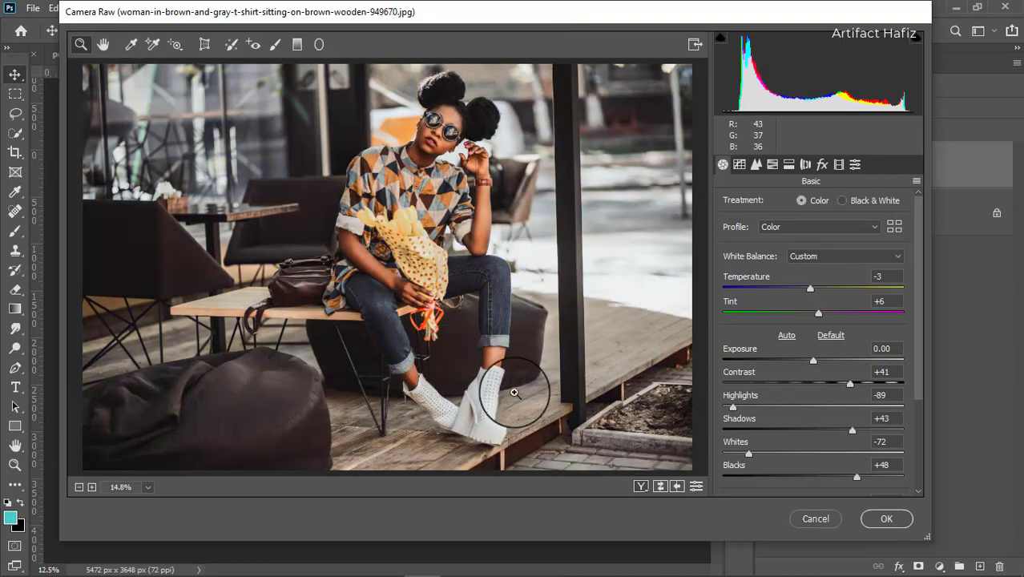
Step: Compare the seated woman's photo before and after side by side, apply the filter, and toggle the Background copy's visibility to check the grade
{"action": "left_click", "coordinate": [638, 487]}
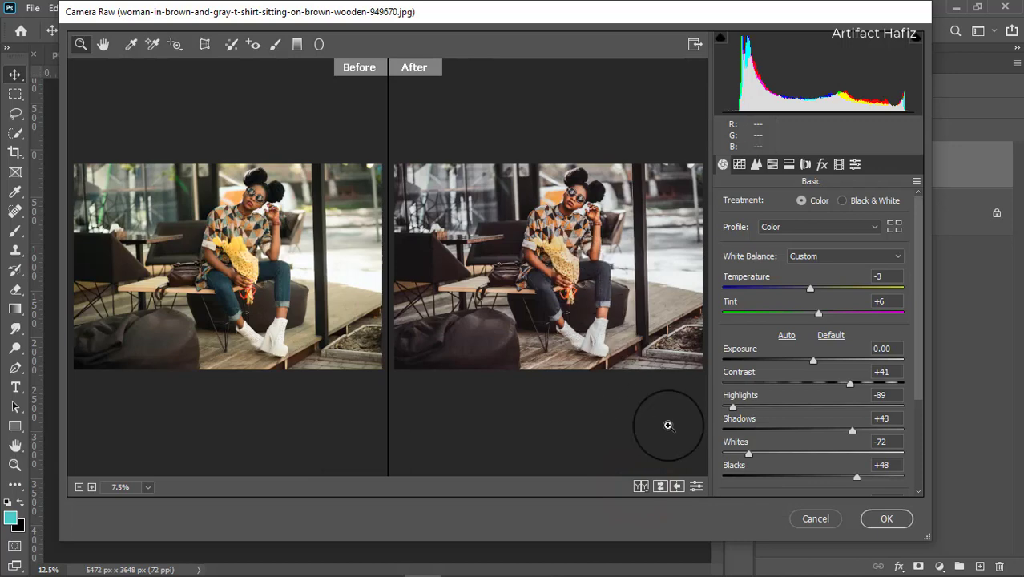
{"action": "left_click", "coordinate": [886, 518]}
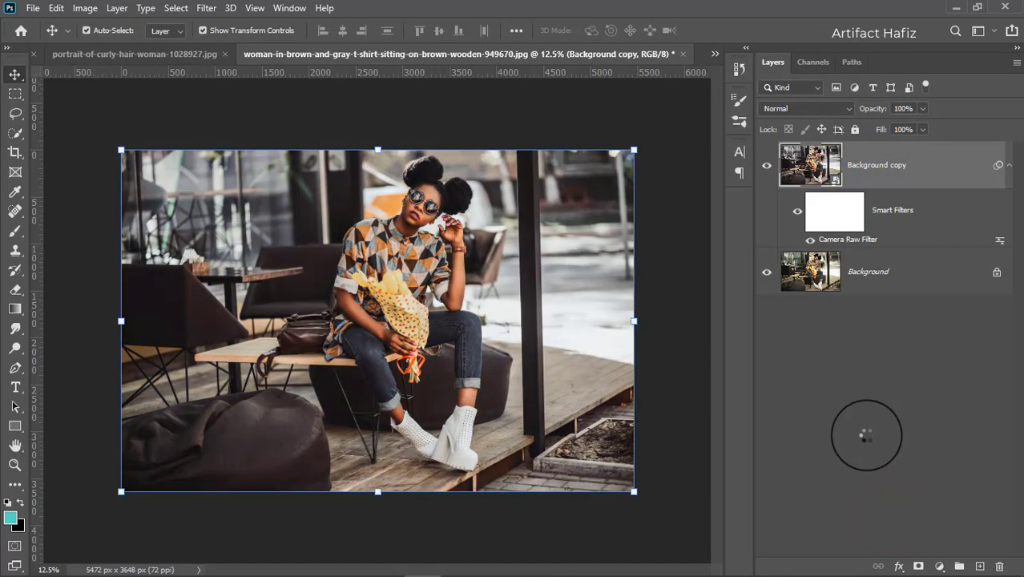
{"action": "left_click", "coordinate": [766, 166]}
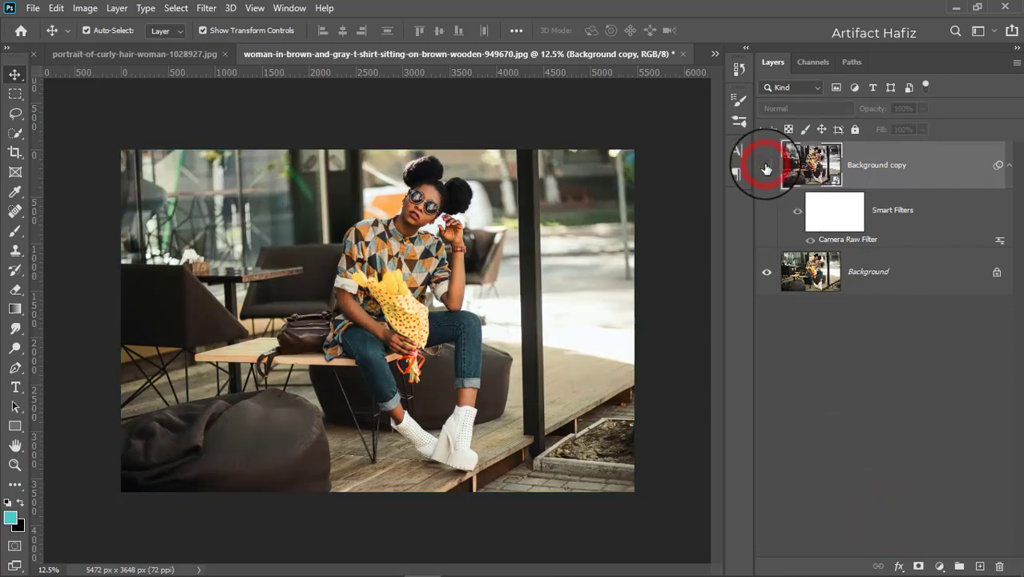
{"action": "left_click", "coordinate": [766, 166]}
{"action": "left_click", "coordinate": [766, 166]}
{"action": "left_click", "coordinate": [766, 166]}
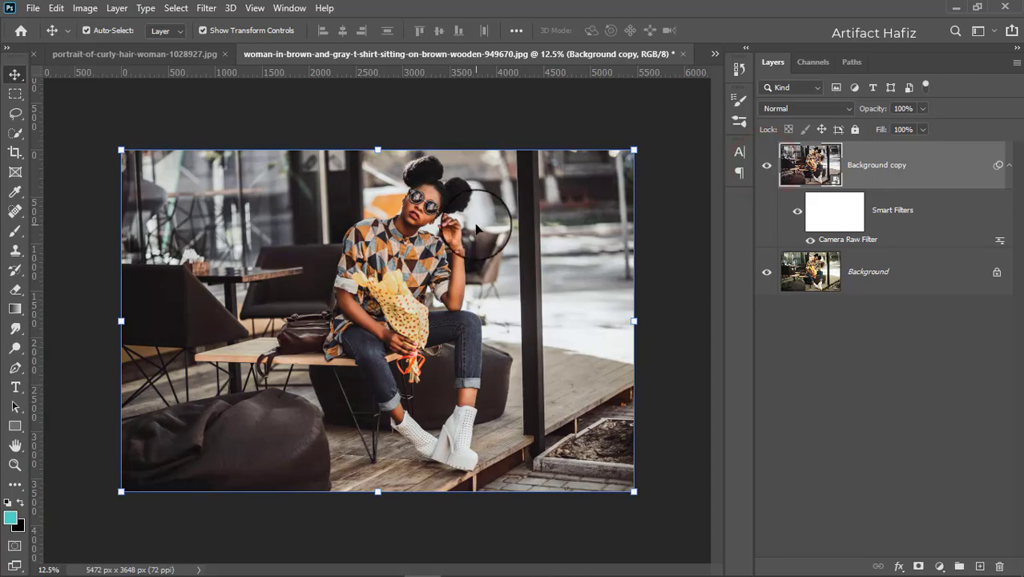